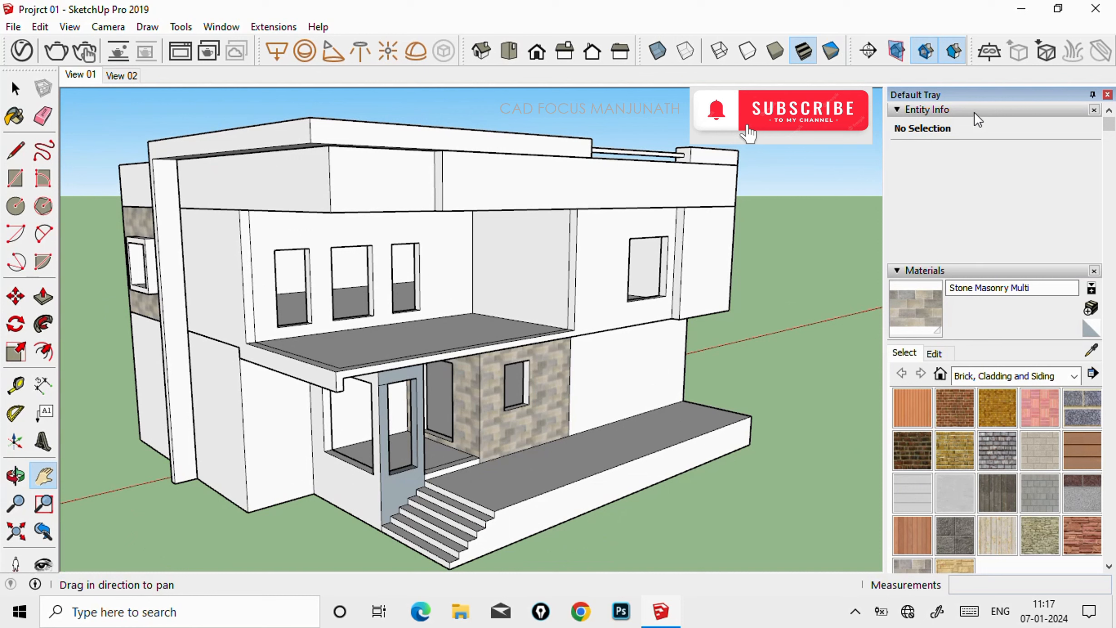
Collapse the Entity Info section of the tray and leave the Materials section expanded
{"action": "left_click", "coordinate": [973, 110]}
{"action": "left_click", "coordinate": [958, 124]}
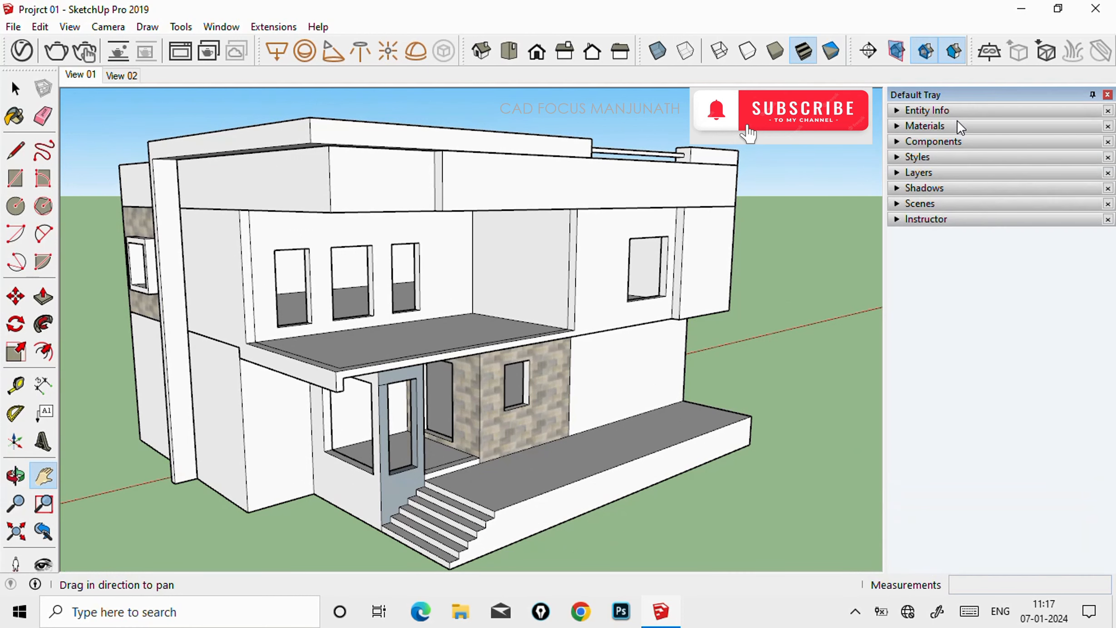
{"action": "left_click", "coordinate": [922, 126]}
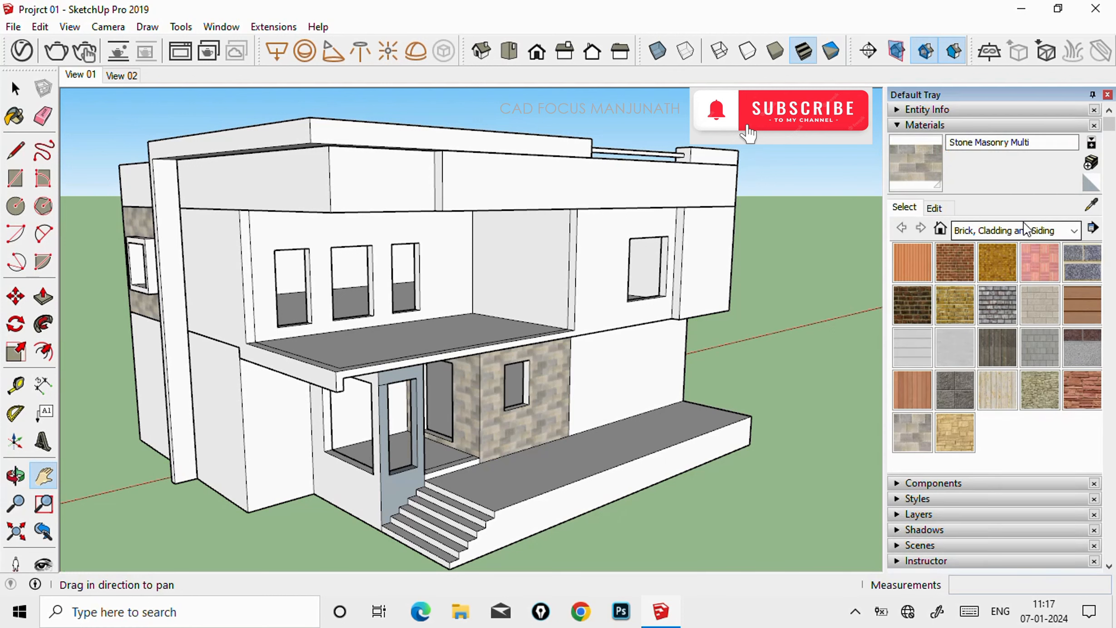
Examine the Asphalt and Concrete, Brick, Cladding and Siding, Carpet, Fabrics, Leathers and Colors-Named material collections
{"action": "left_click", "coordinate": [1074, 231]}
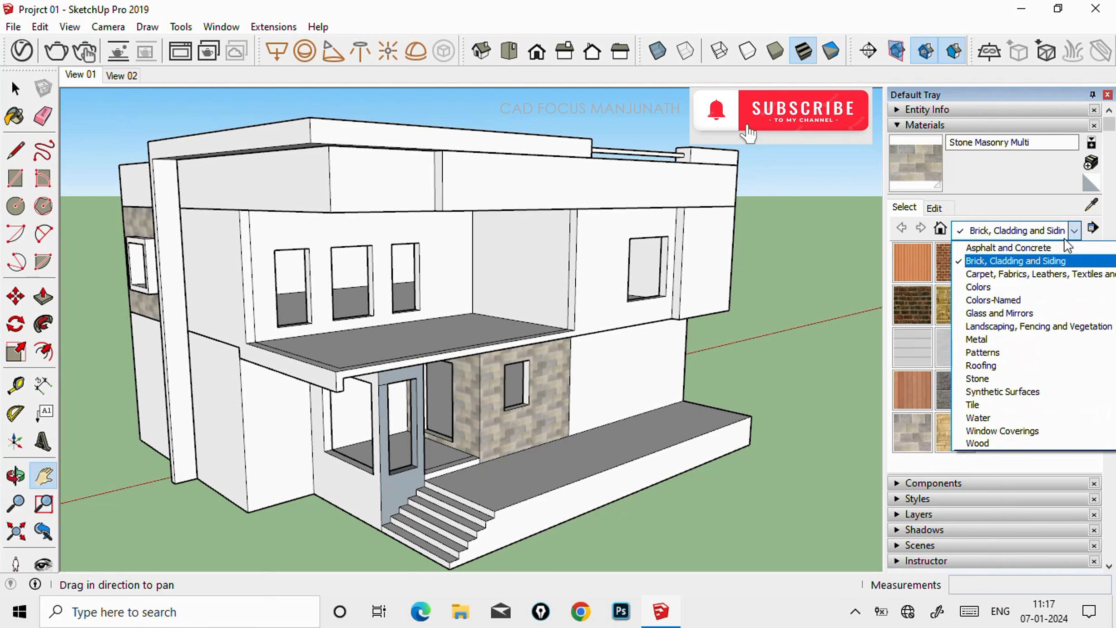
{"action": "left_click", "coordinate": [1049, 248]}
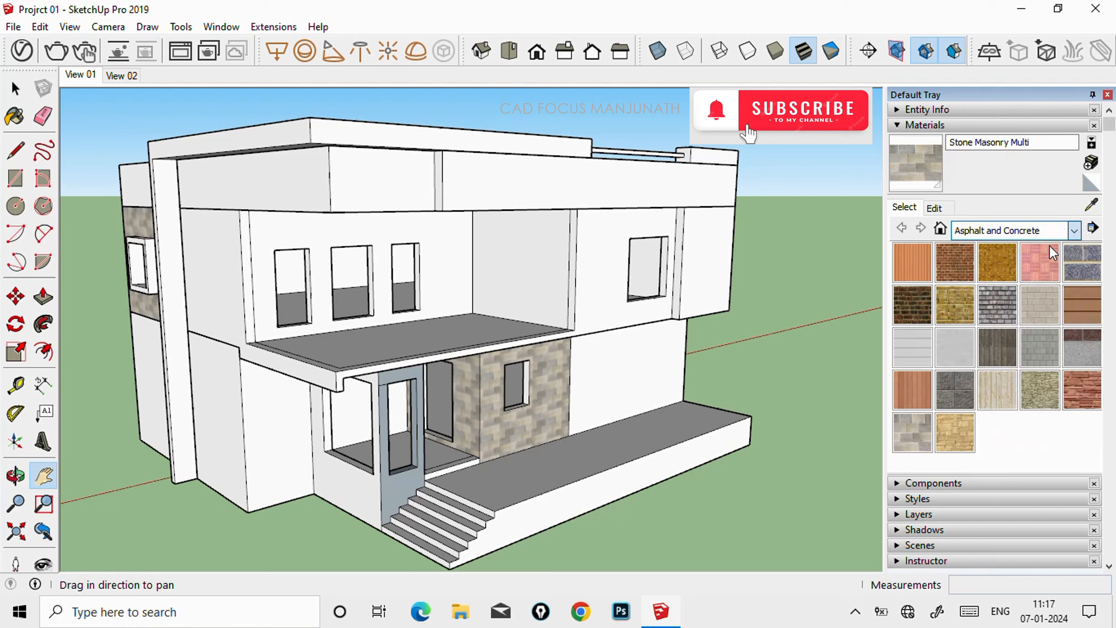
{"action": "left_click", "coordinate": [1078, 235]}
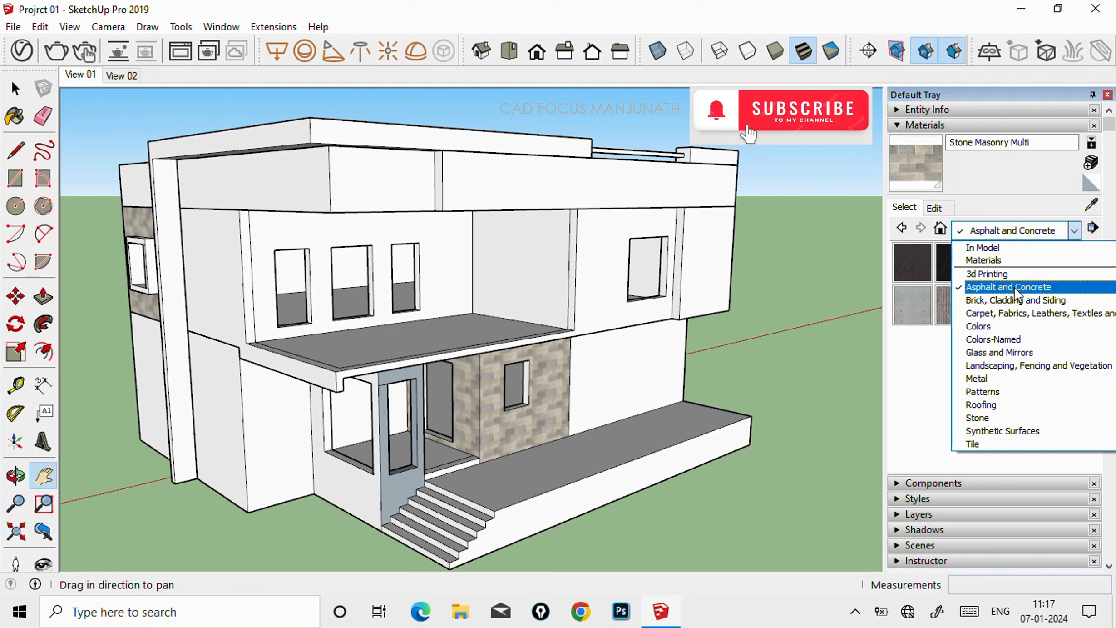
{"action": "left_click", "coordinate": [1006, 298]}
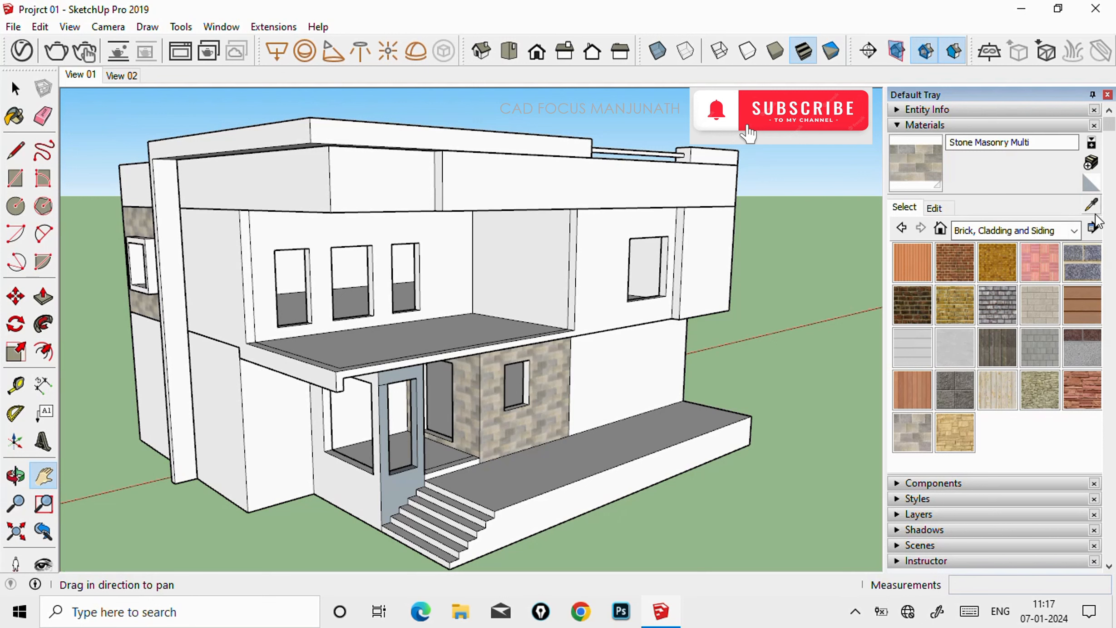
{"action": "left_click", "coordinate": [1074, 230]}
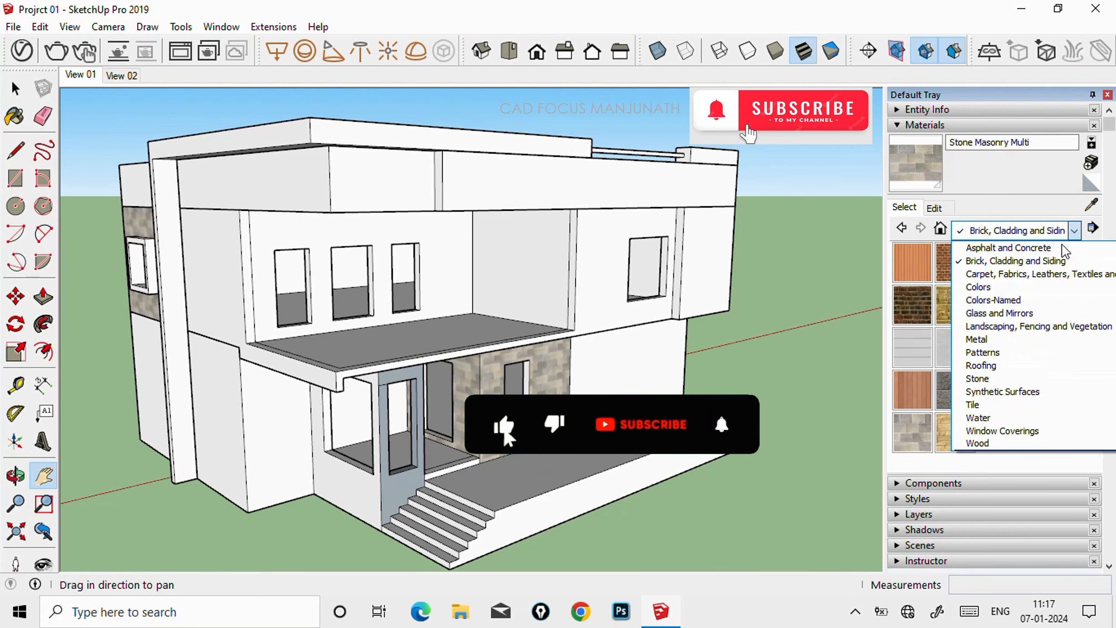
{"action": "left_click", "coordinate": [1033, 274]}
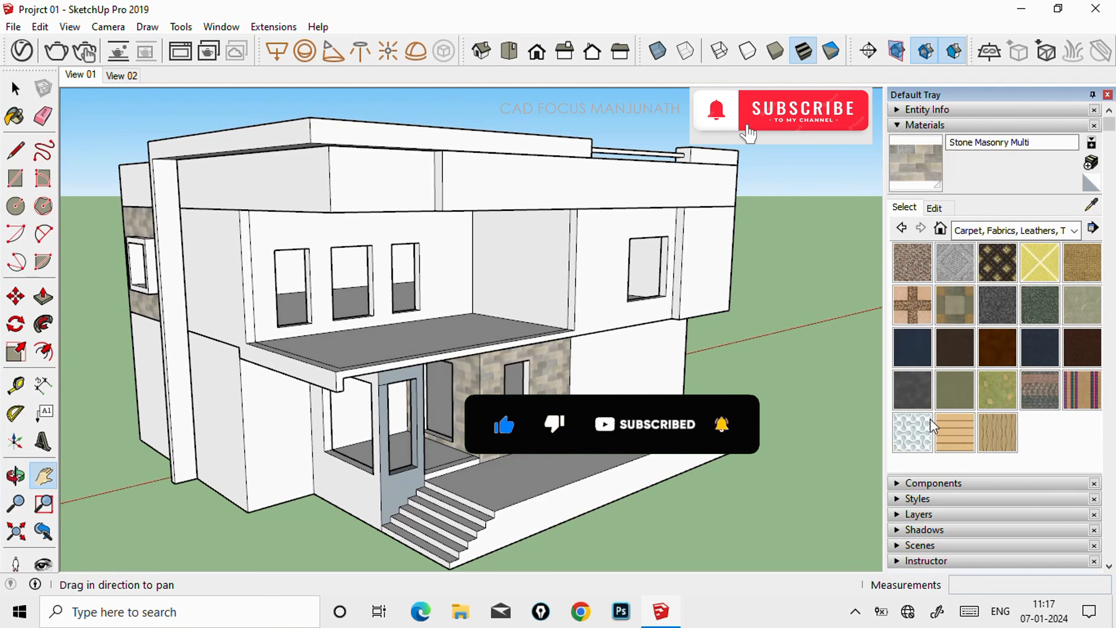
{"action": "left_click", "coordinate": [1073, 231]}
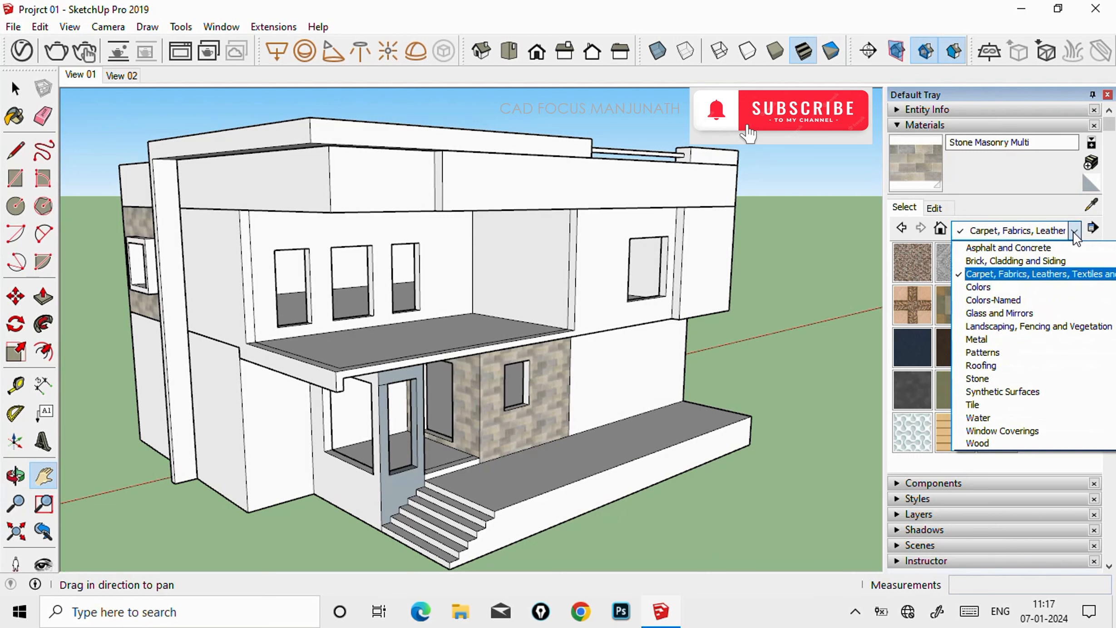
{"action": "left_click", "coordinate": [1010, 299]}
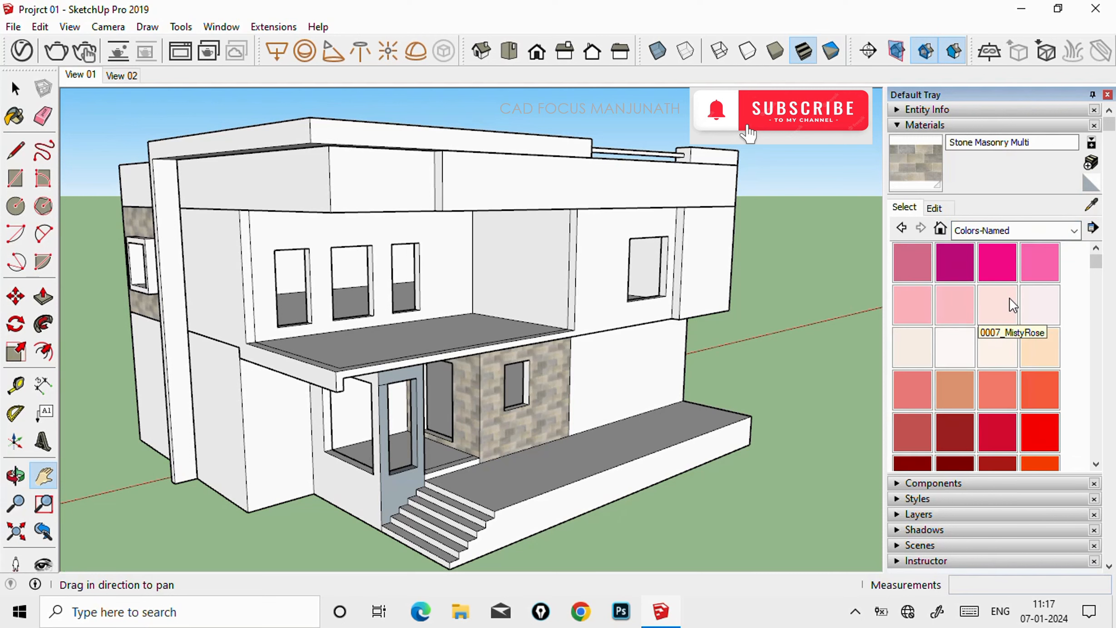
{"action": "scroll", "coordinate": [1102, 288], "scroll_direction": "down", "scroll_amount": 2}
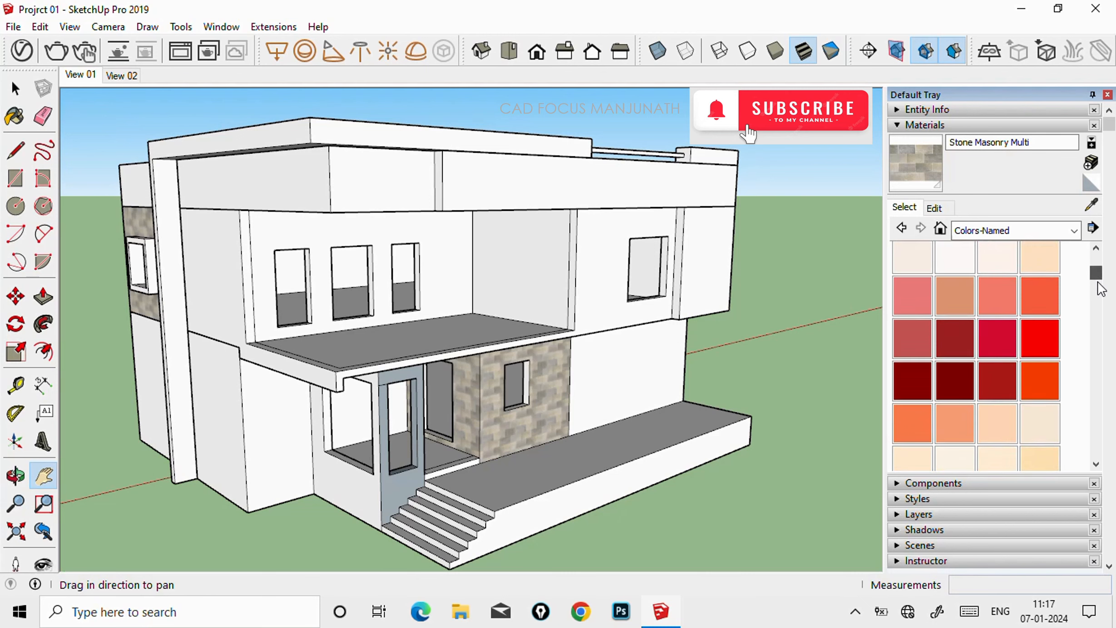
{"action": "left_click_drag", "start_coordinate": [1098, 282], "coordinate": [1088, 256]}
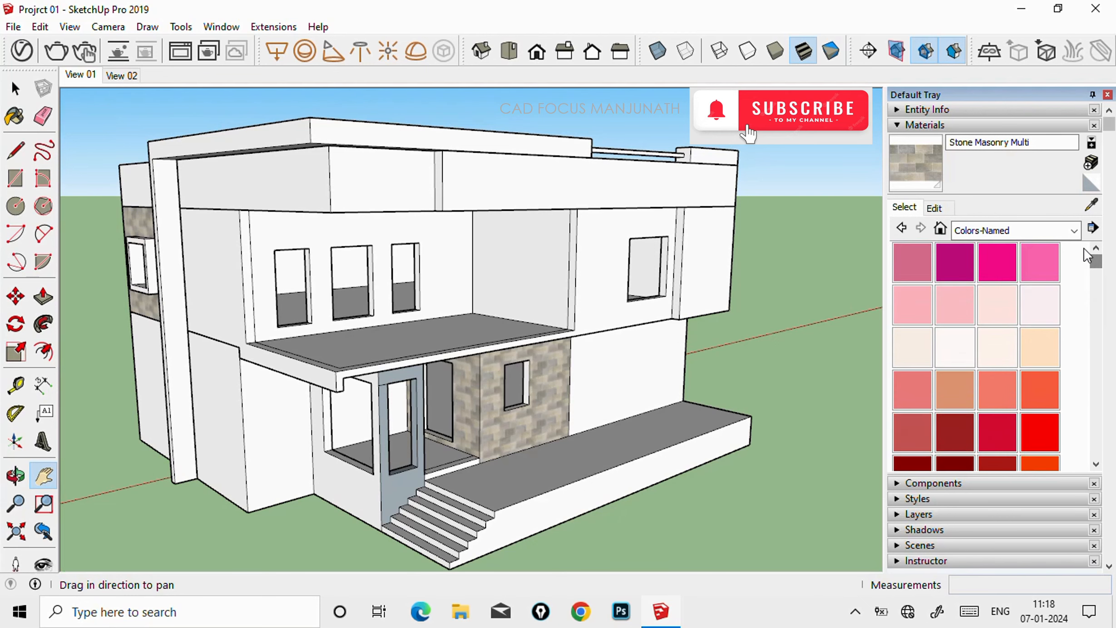
Examine the Glass and Mirrors, Landscaping, Fencing and Vegetation, Metal, Patterns, Colors-Named and Water material collections
{"action": "left_click", "coordinate": [1074, 230]}
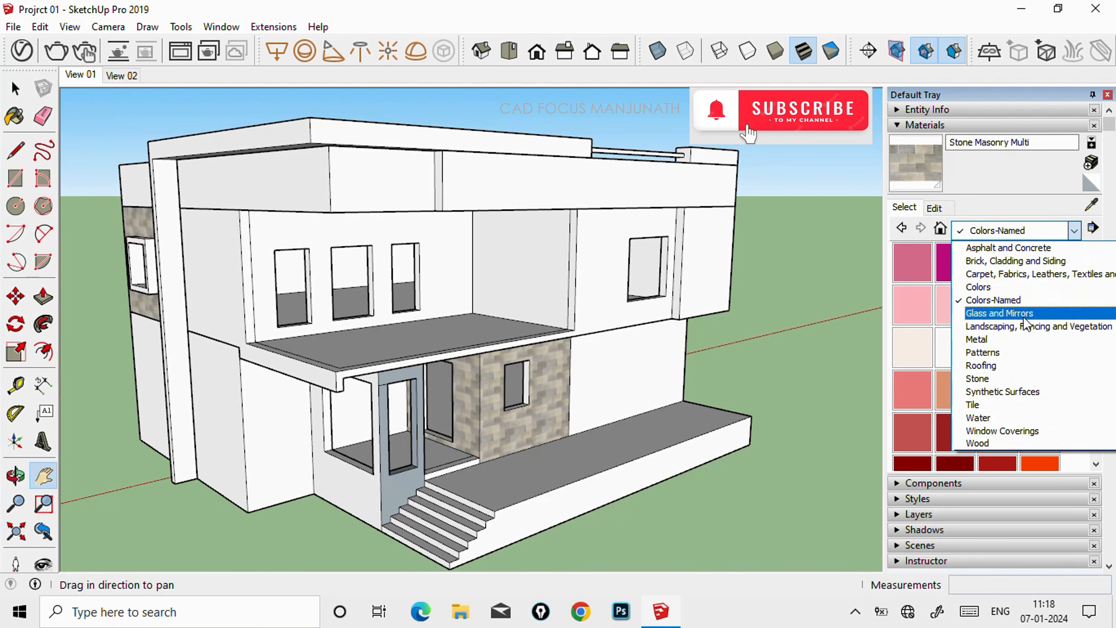
{"action": "left_click", "coordinate": [1023, 316]}
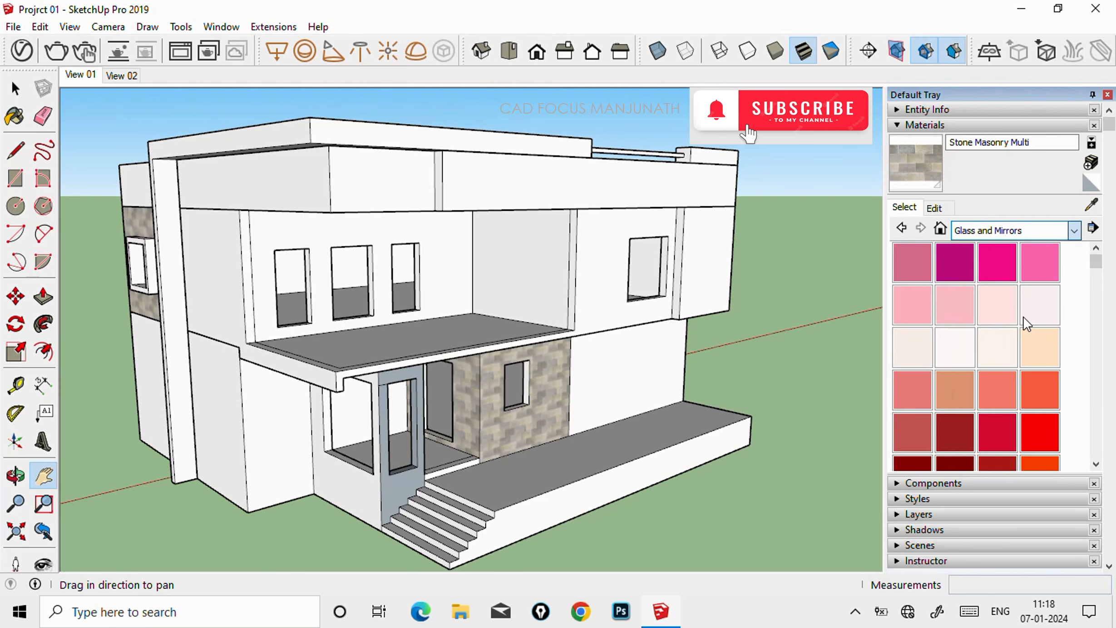
{"action": "left_click", "coordinate": [1077, 231]}
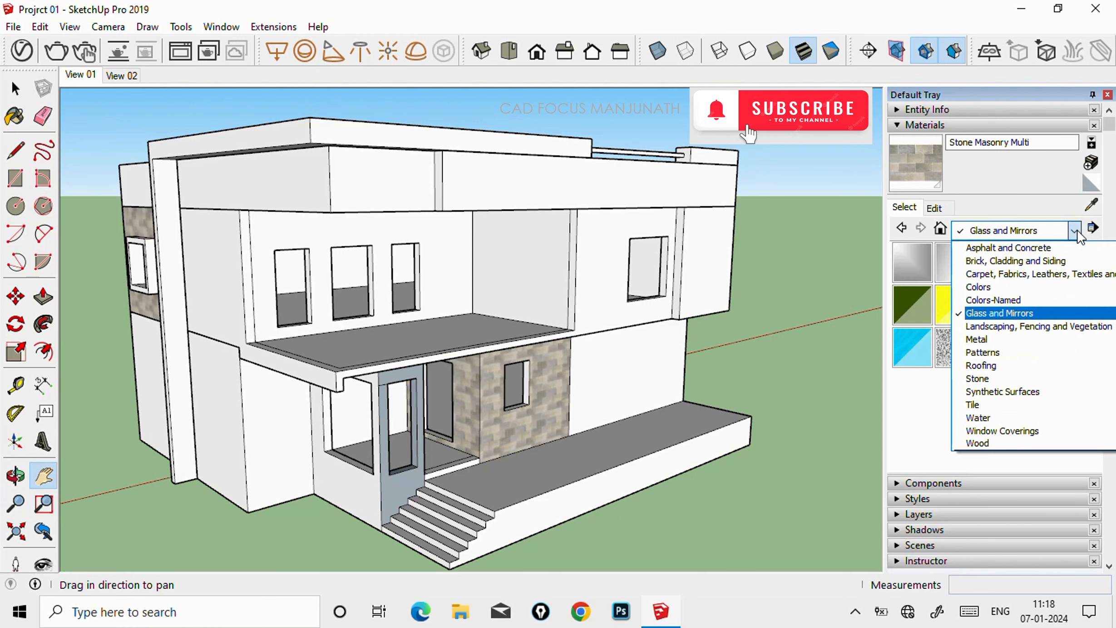
{"action": "left_click", "coordinate": [1006, 326]}
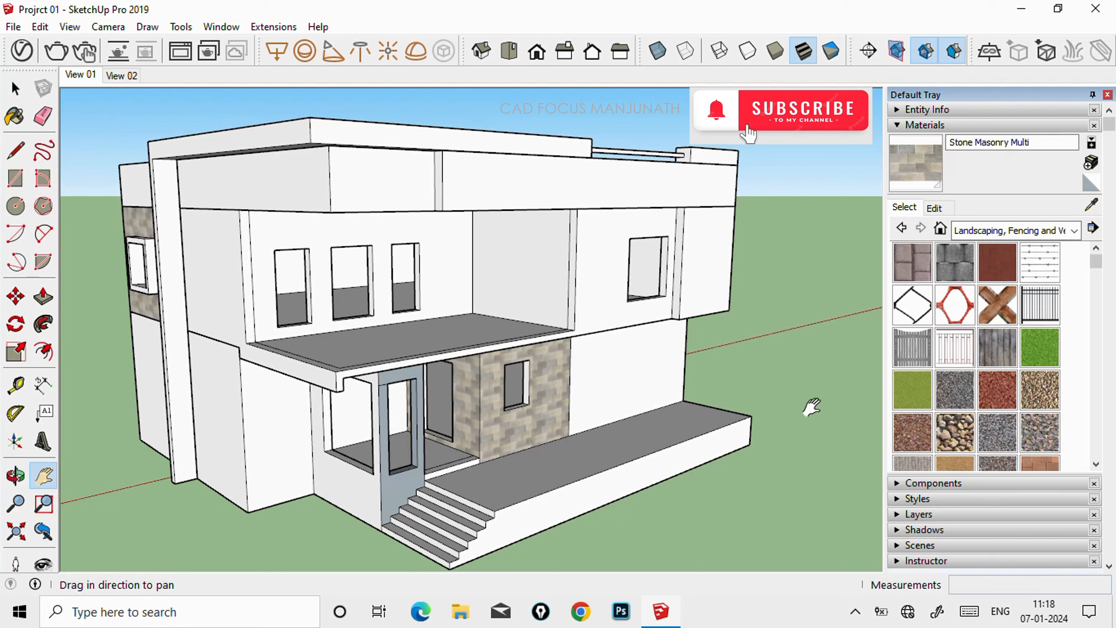
{"action": "left_click", "coordinate": [1075, 231]}
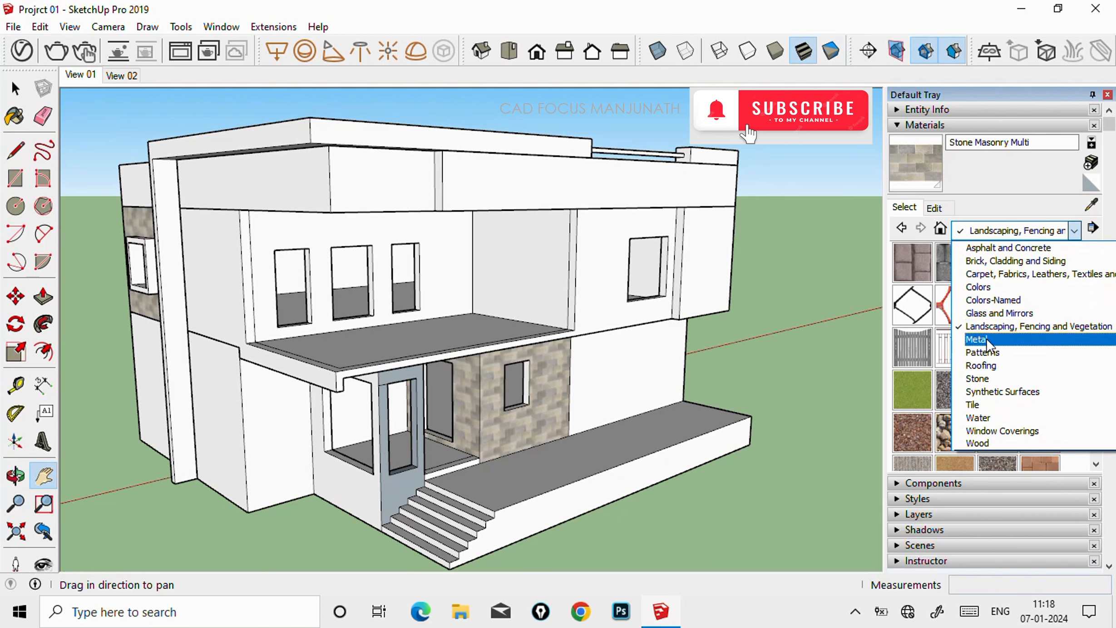
{"action": "left_click", "coordinate": [987, 338]}
{"action": "left_click", "coordinate": [1075, 231]}
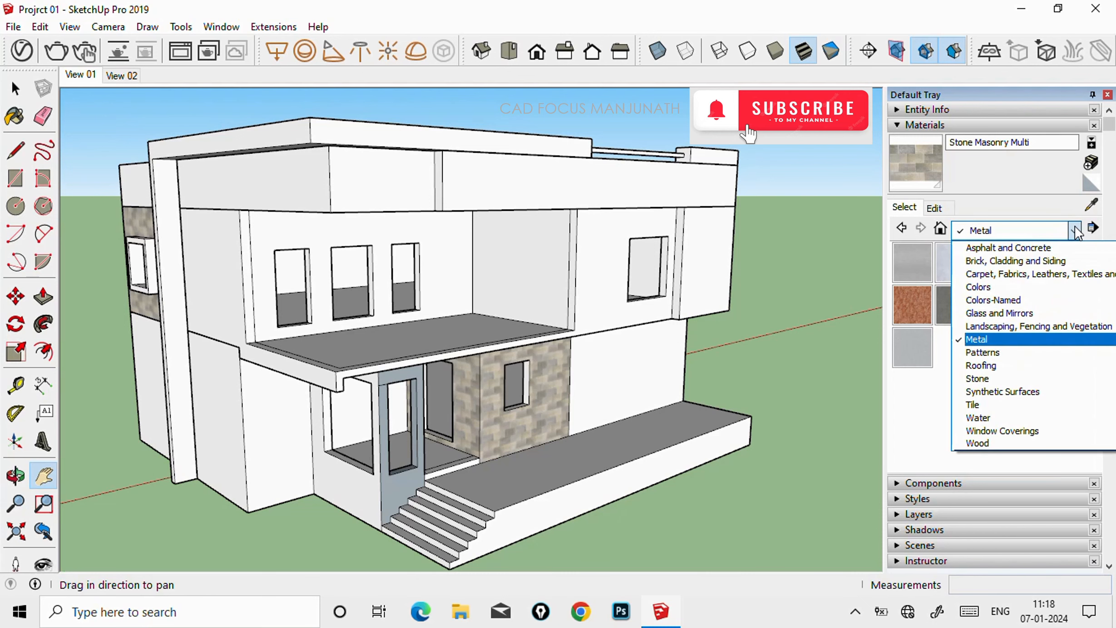
{"action": "left_click", "coordinate": [993, 352]}
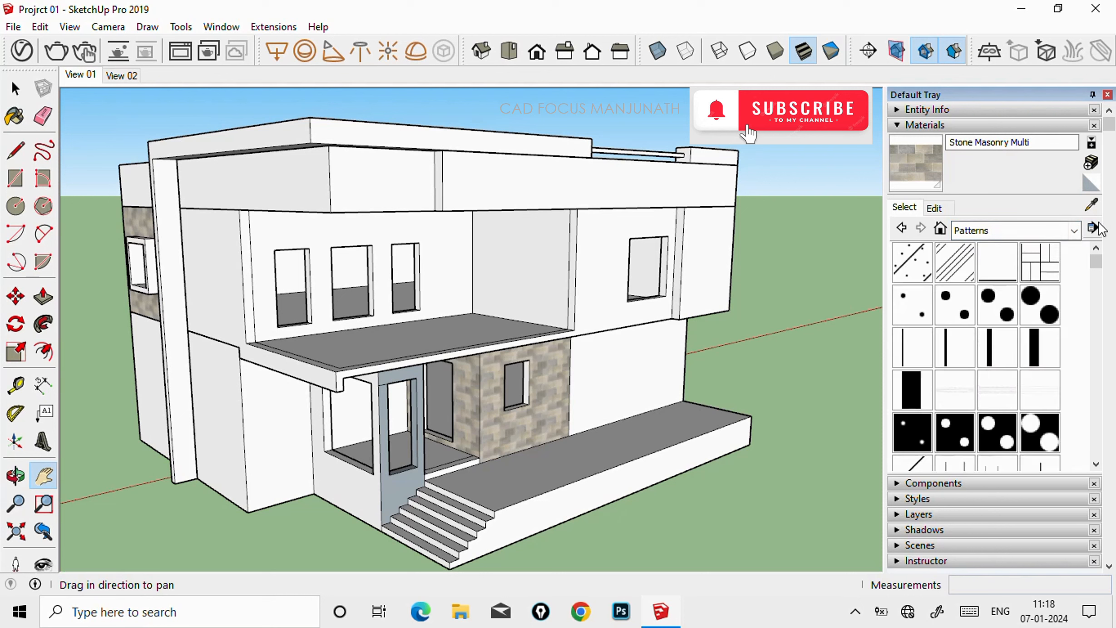
{"action": "left_click", "coordinate": [1075, 230]}
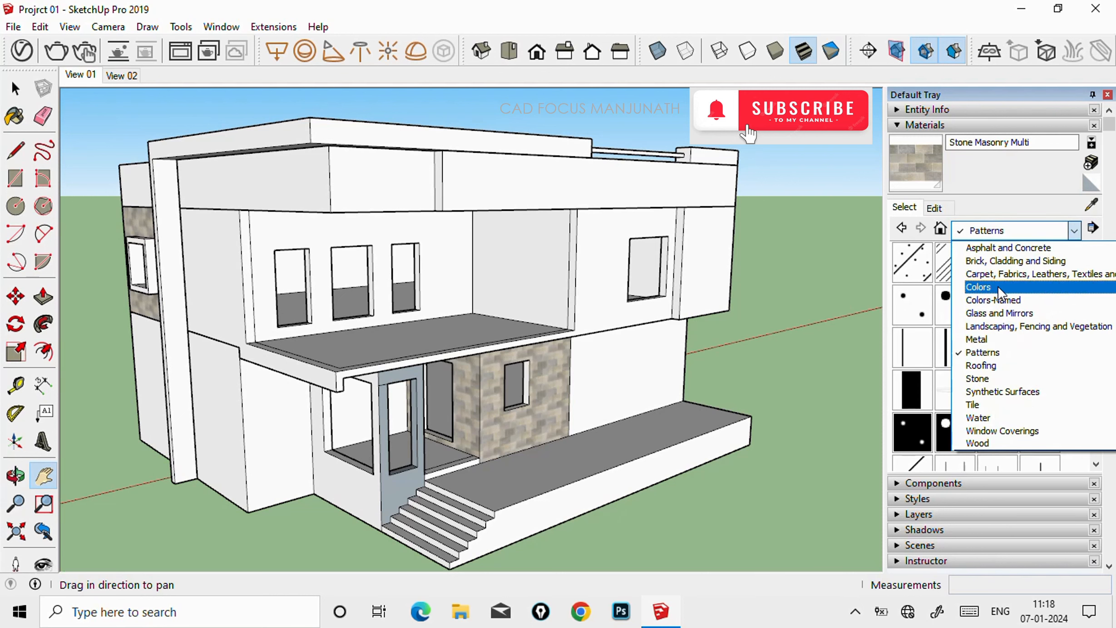
{"action": "left_click", "coordinate": [989, 298]}
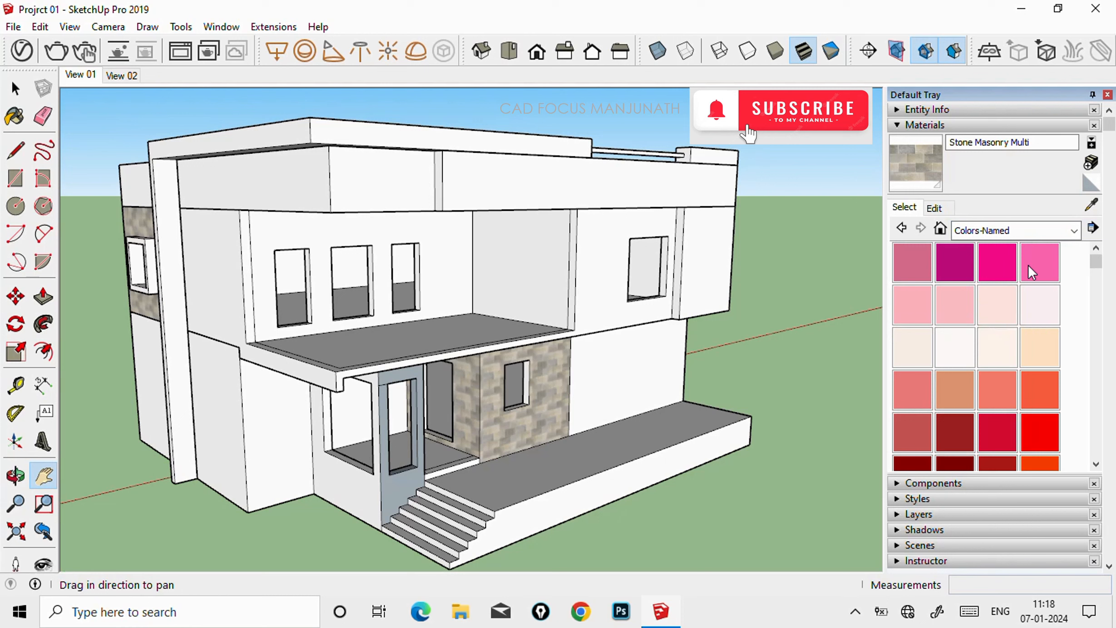
{"action": "left_click", "coordinate": [1074, 231]}
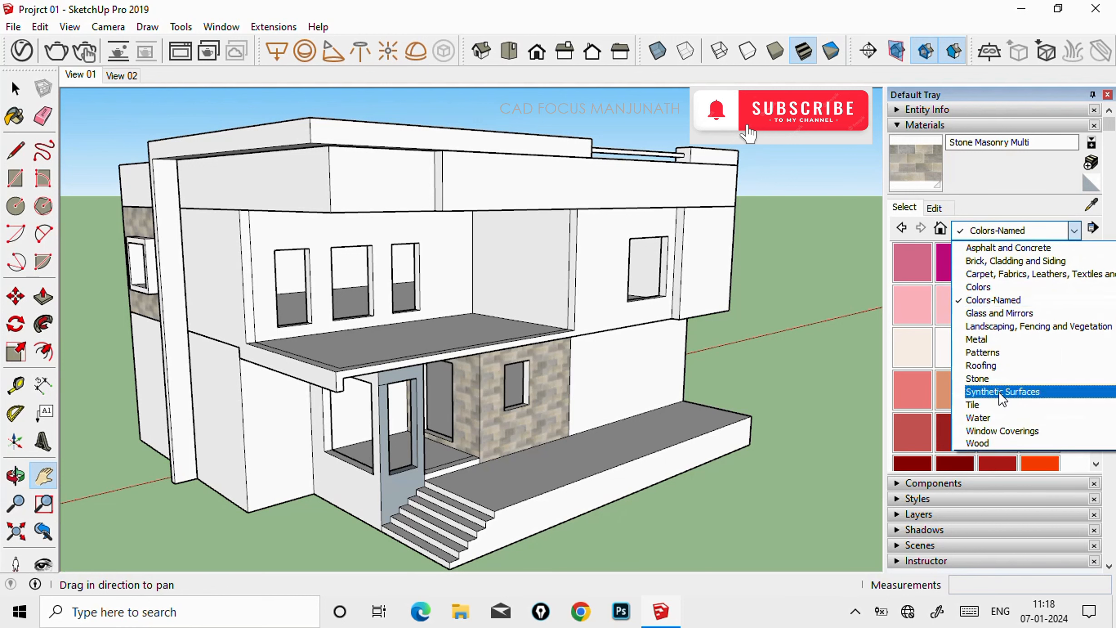
{"action": "left_click", "coordinate": [993, 417]}
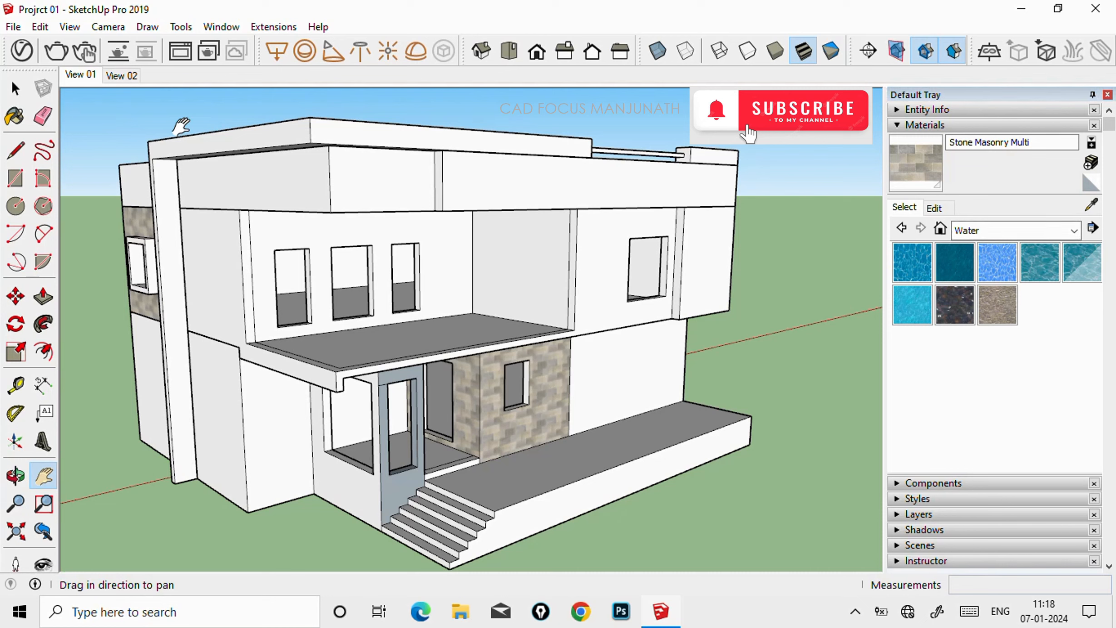
Open the V-Ray Asset Editor and expand both its material library and its material preview and settings
{"action": "left_click", "coordinate": [28, 52]}
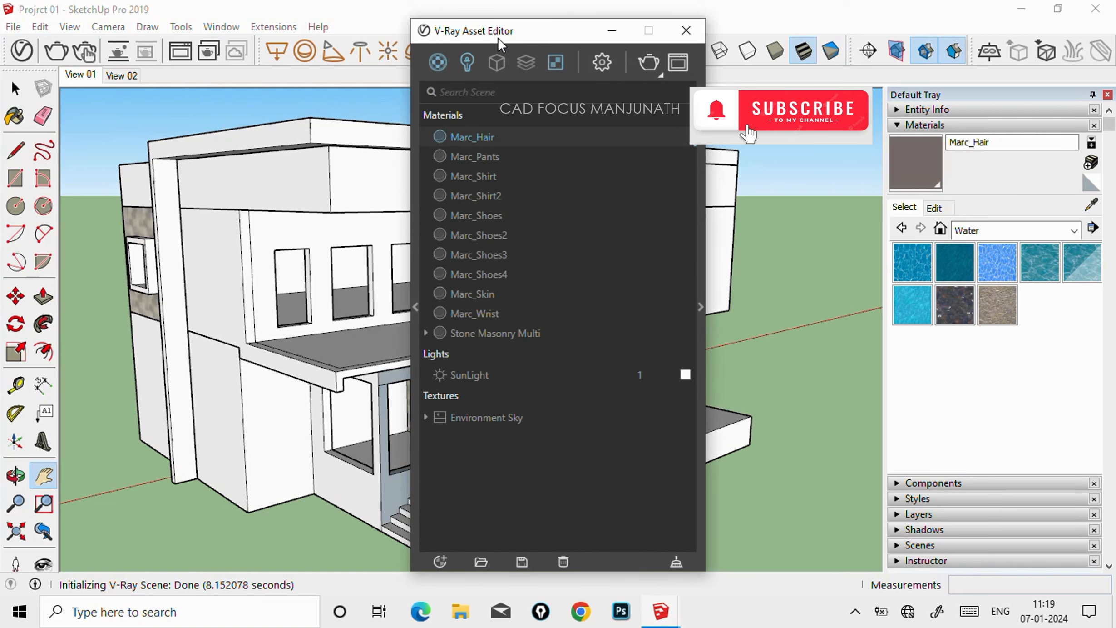
{"action": "mouse_move", "coordinate": [543, 30]}
{"action": "left_mouse_down"}
{"action": "mouse_move", "coordinate": [557, 24]}
{"action": "mouse_move", "coordinate": [546, 25]}
{"action": "left_mouse_up"}
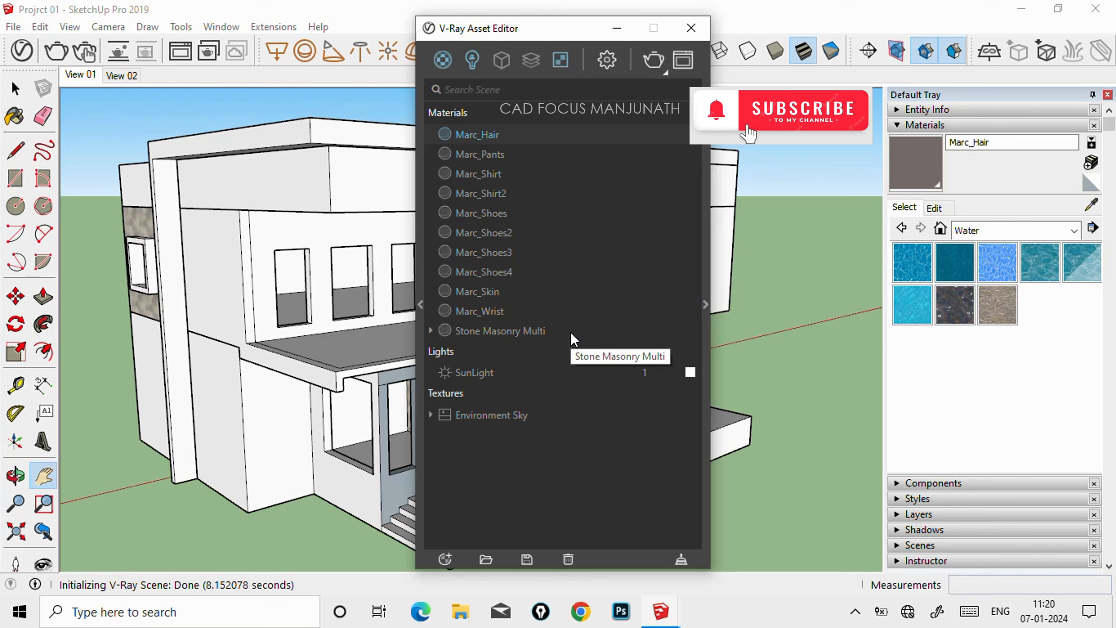
{"action": "left_click", "coordinate": [421, 303]}
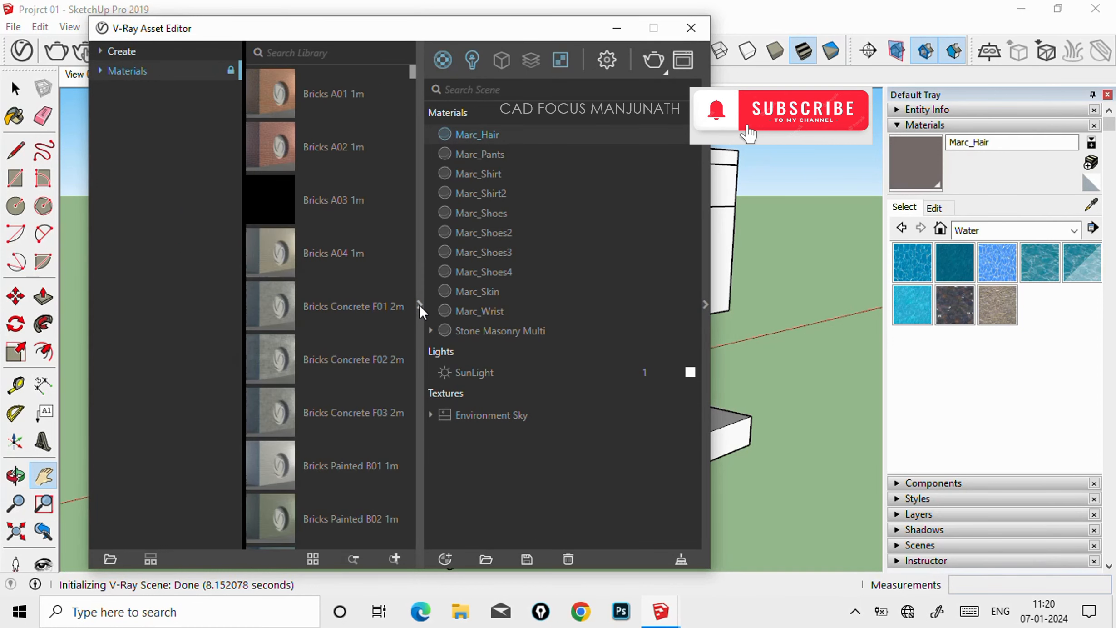
{"action": "left_click", "coordinate": [707, 305]}
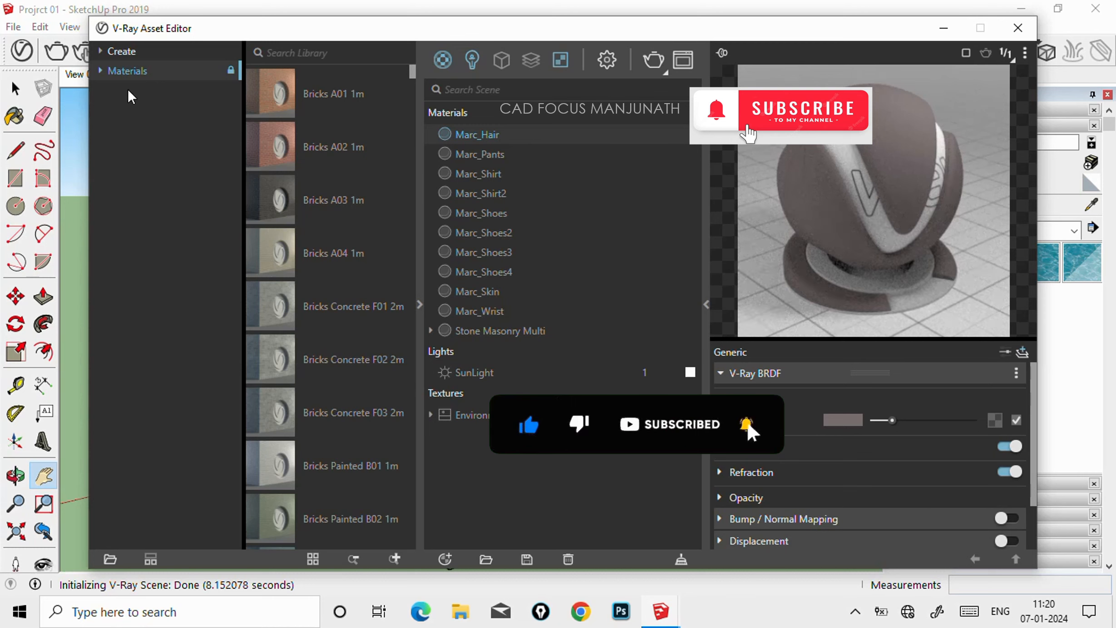
Examine the Bricks, Carpaint, Ceramic & Porcelain, Concrete, Tiles and Wood & Laminate categories of the V-Ray material library
{"action": "left_click", "coordinate": [100, 72]}
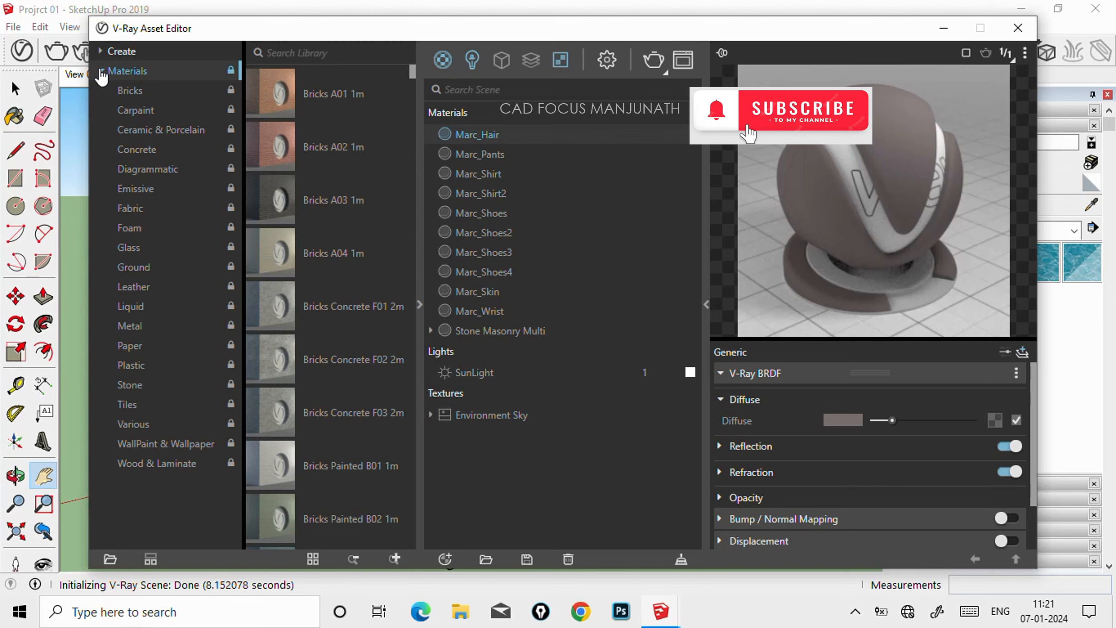
{"action": "left_click", "coordinate": [135, 93]}
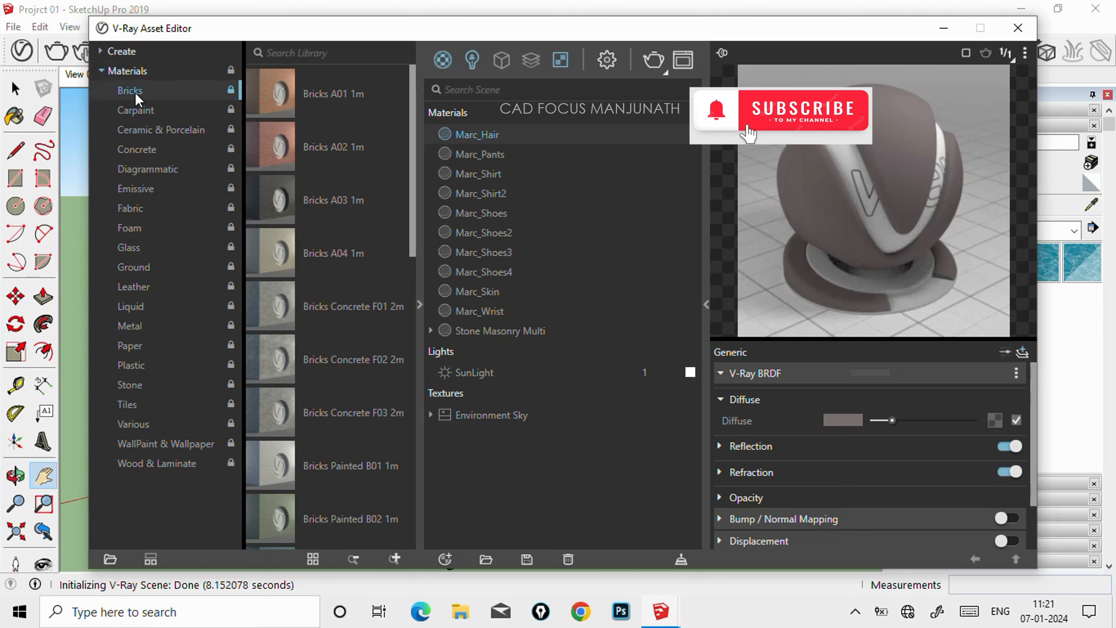
{"action": "left_click", "coordinate": [143, 110]}
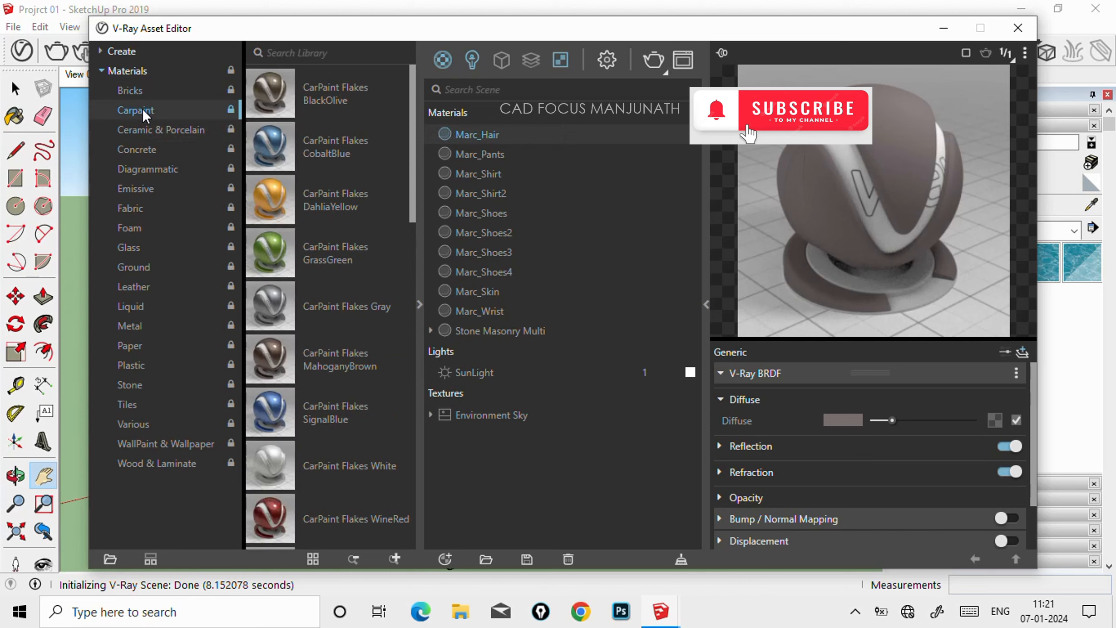
{"action": "left_click", "coordinate": [151, 129]}
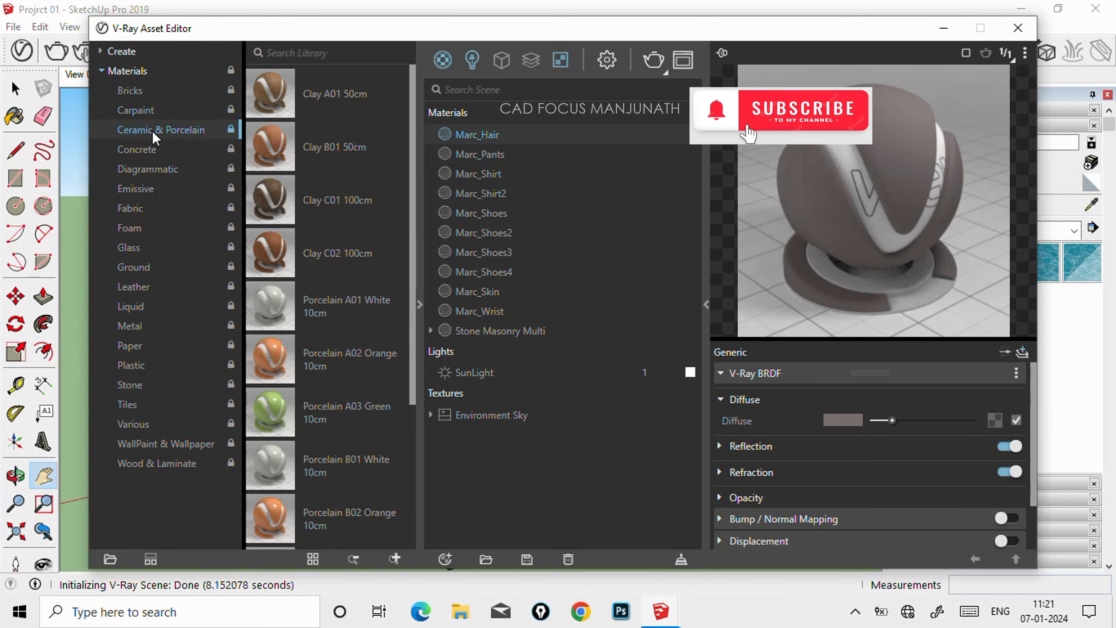
{"action": "left_click", "coordinate": [135, 156]}
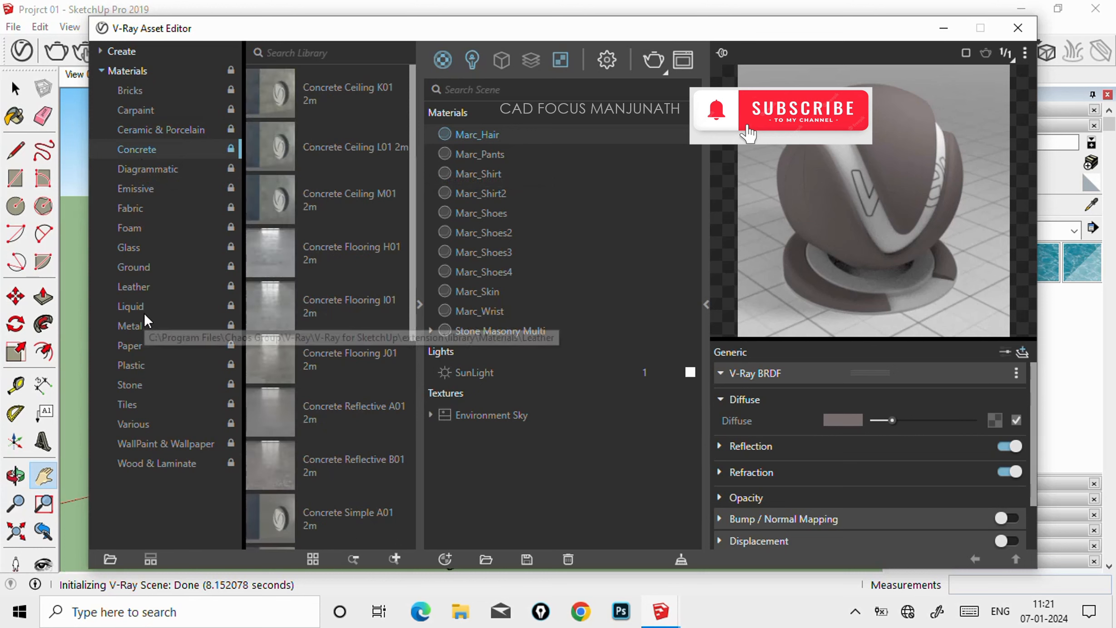
{"action": "left_click", "coordinate": [131, 406]}
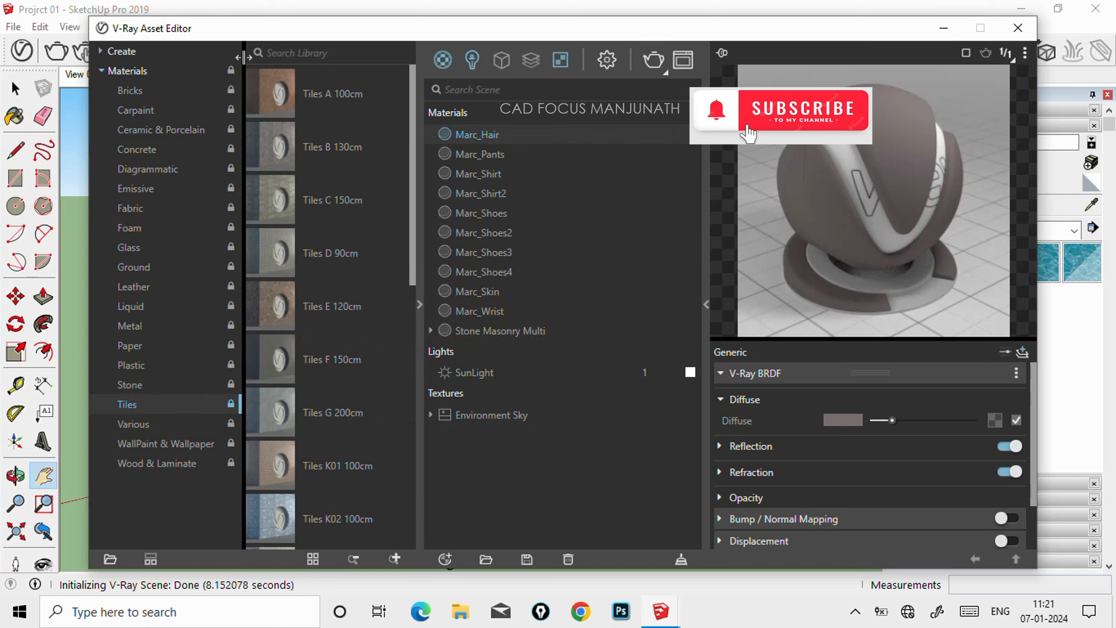
{"action": "left_click_drag", "start_coordinate": [244, 57], "coordinate": [214, 57]}
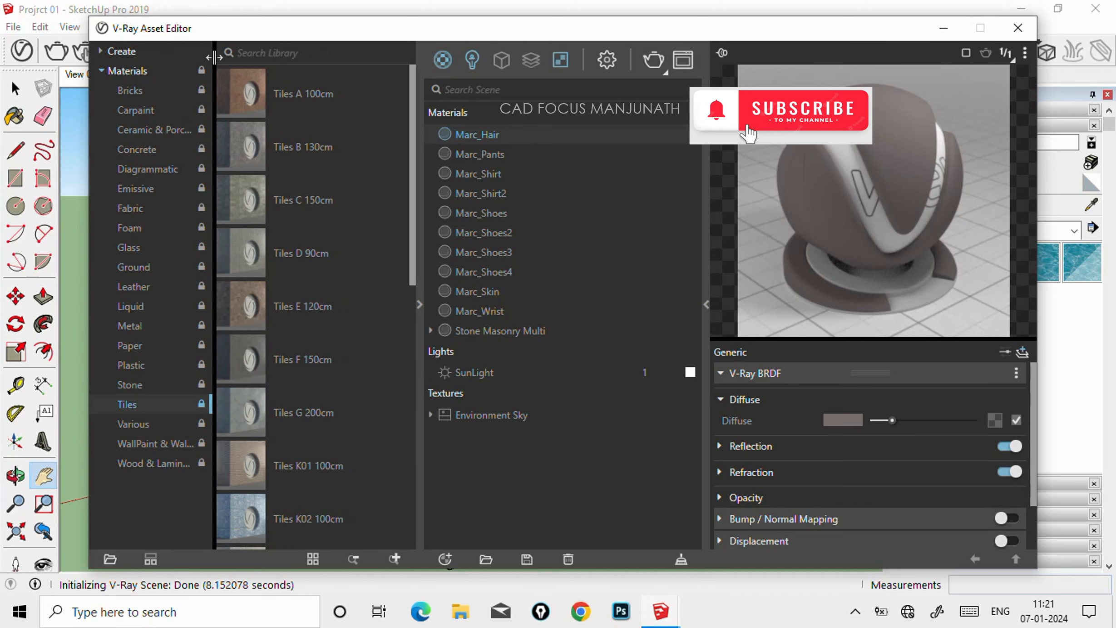
{"action": "left_click", "coordinate": [154, 463]}
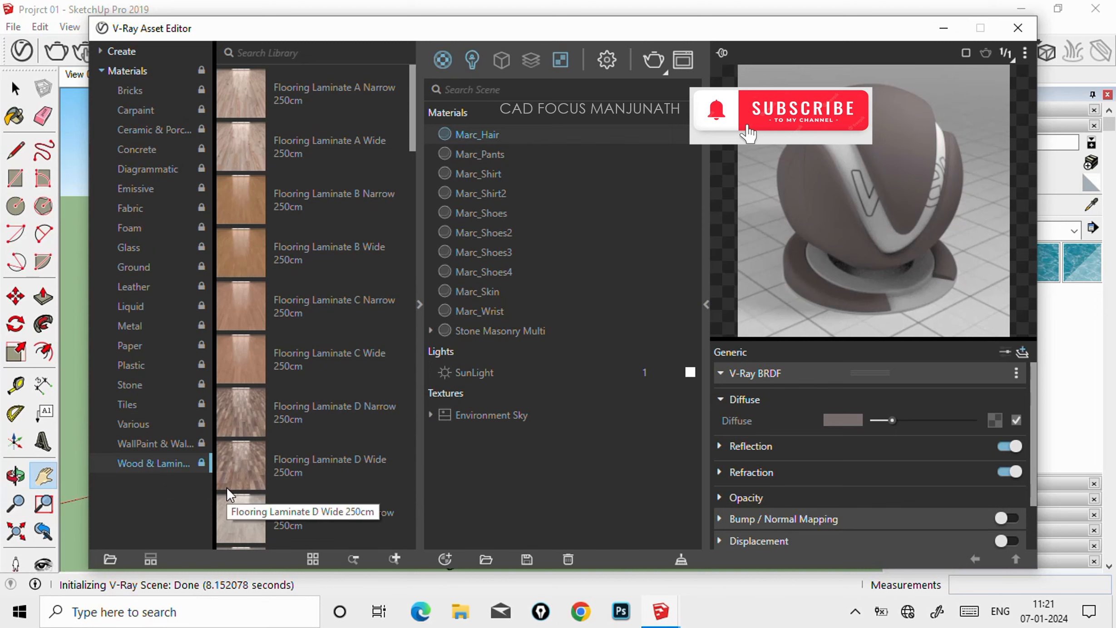
Add Flooring Parquet Herringbone C01 120cm from the Wood & Laminate category to the scene and slightly darken its diffuse color
{"action": "scroll", "coordinate": [316, 472], "scroll_direction": "down", "scroll_amount": 10}
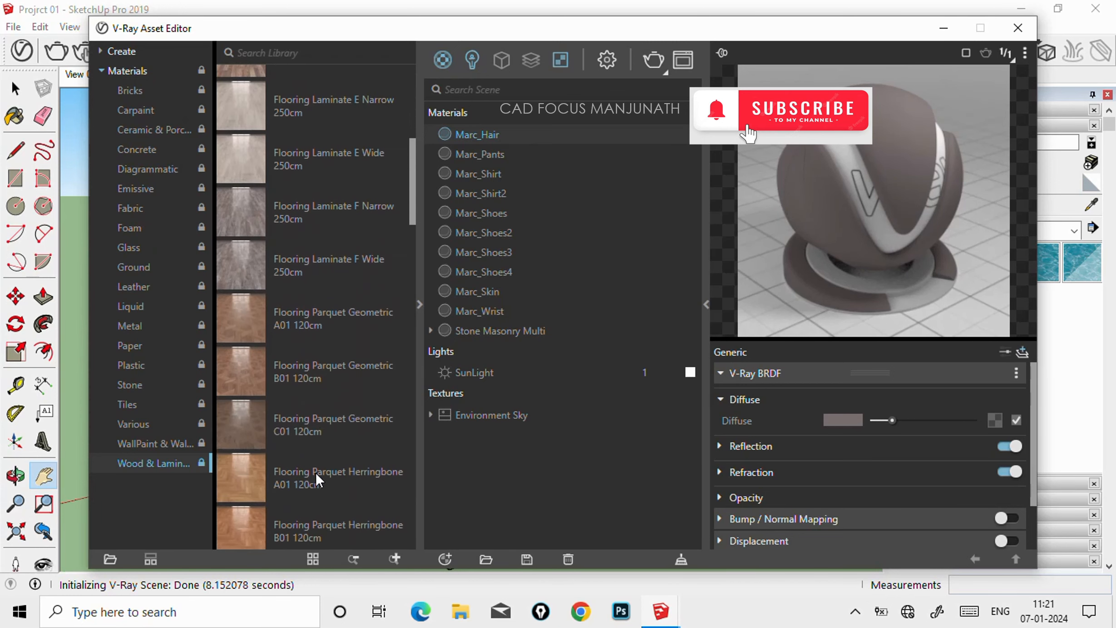
{"action": "scroll", "coordinate": [316, 474], "scroll_direction": "down", "scroll_amount": 10}
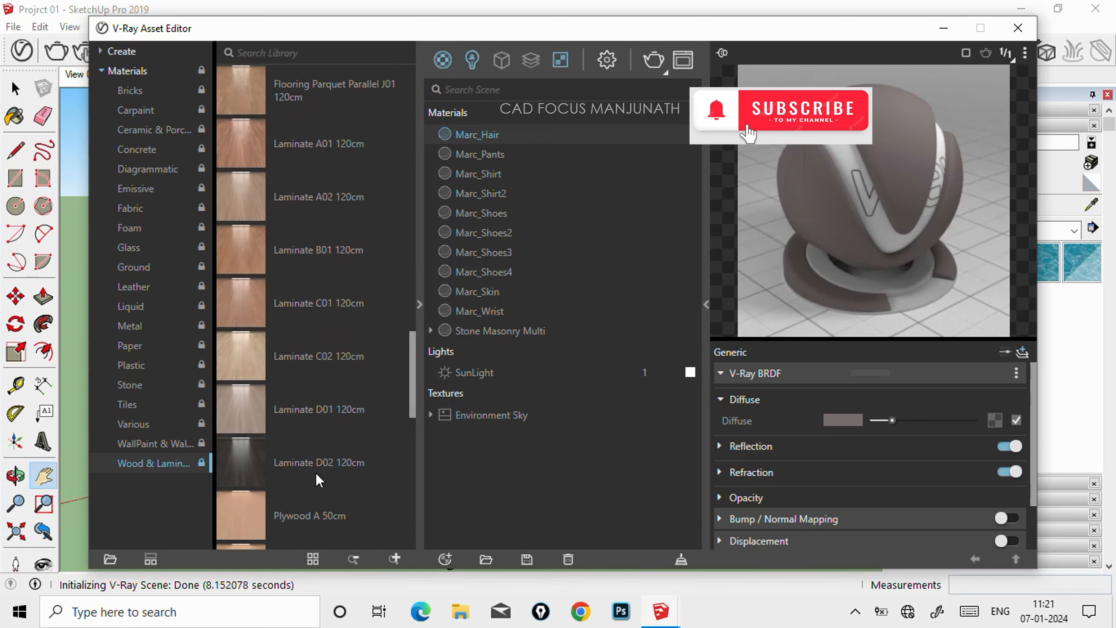
{"action": "scroll", "coordinate": [315, 472], "scroll_direction": "down", "scroll_amount": 12}
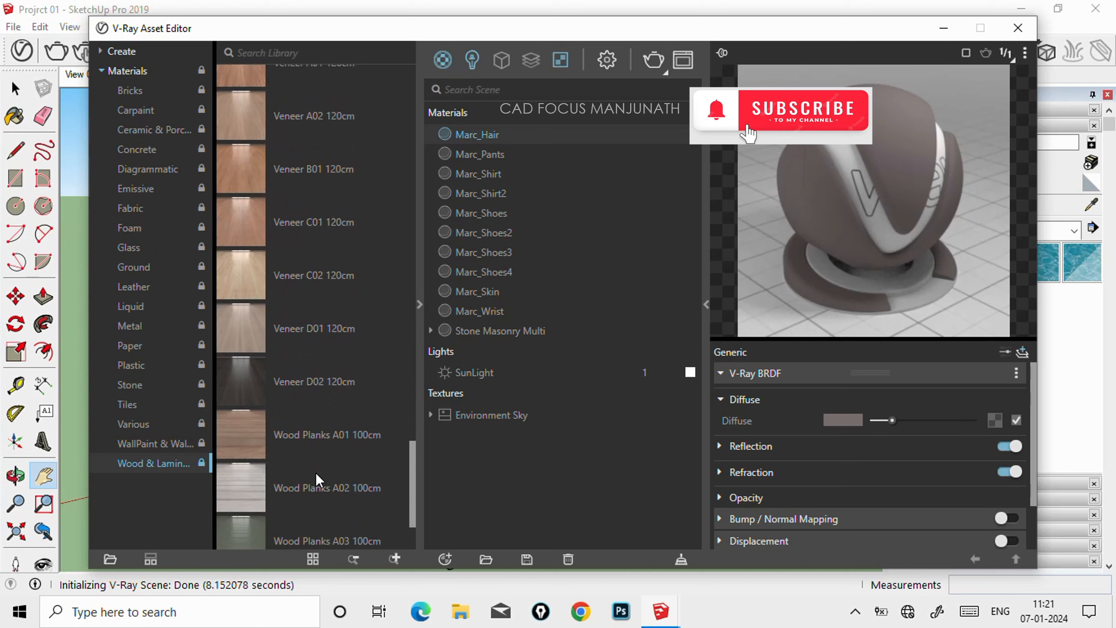
{"action": "scroll", "coordinate": [315, 473], "scroll_direction": "up", "scroll_amount": 15}
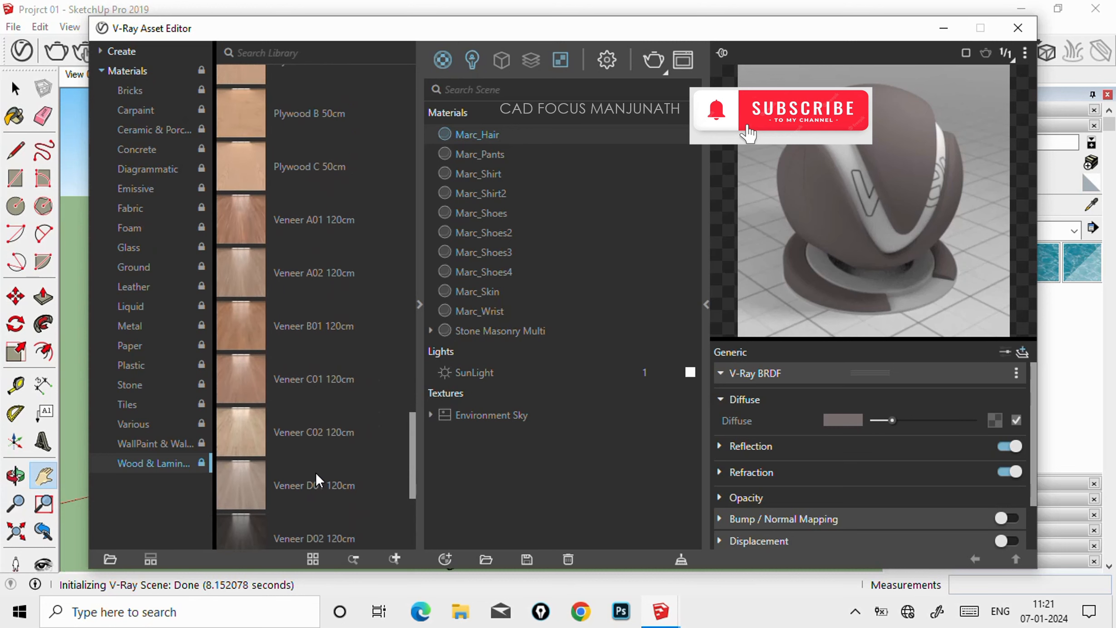
{"action": "scroll", "coordinate": [316, 473], "scroll_direction": "up", "scroll_amount": 10}
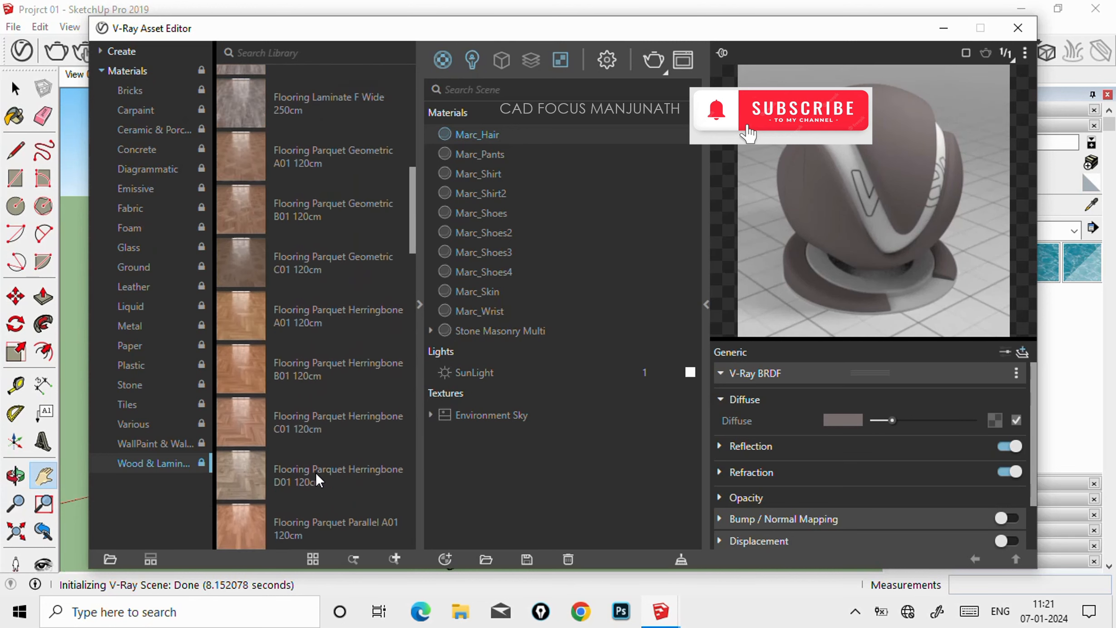
{"action": "scroll", "coordinate": [316, 473], "scroll_direction": "down", "scroll_amount": 5}
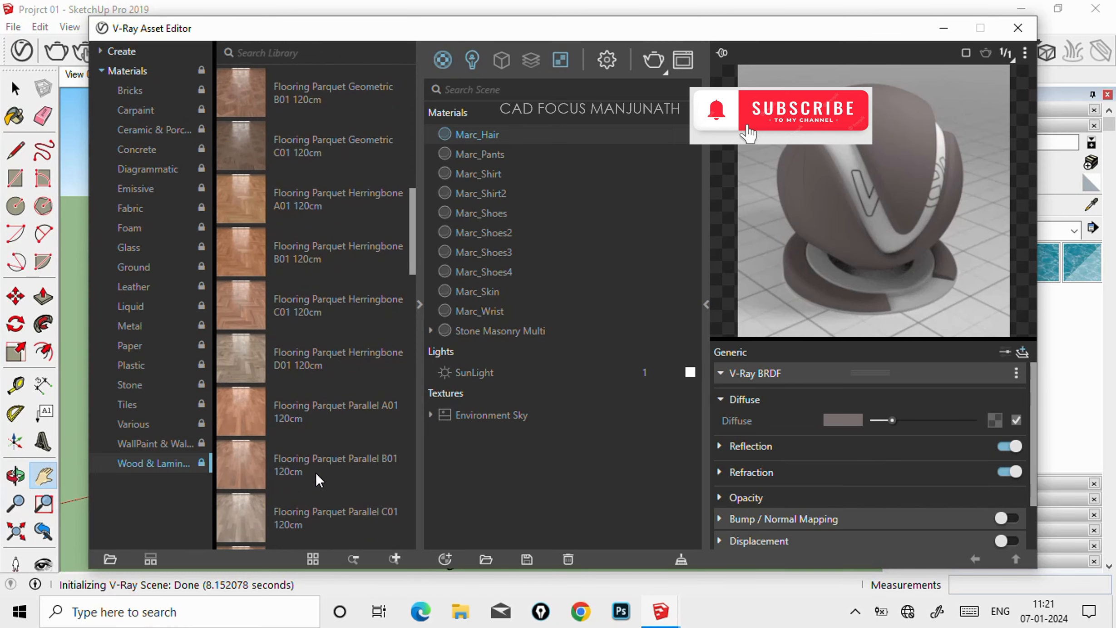
{"action": "right_click", "coordinate": [234, 301]}
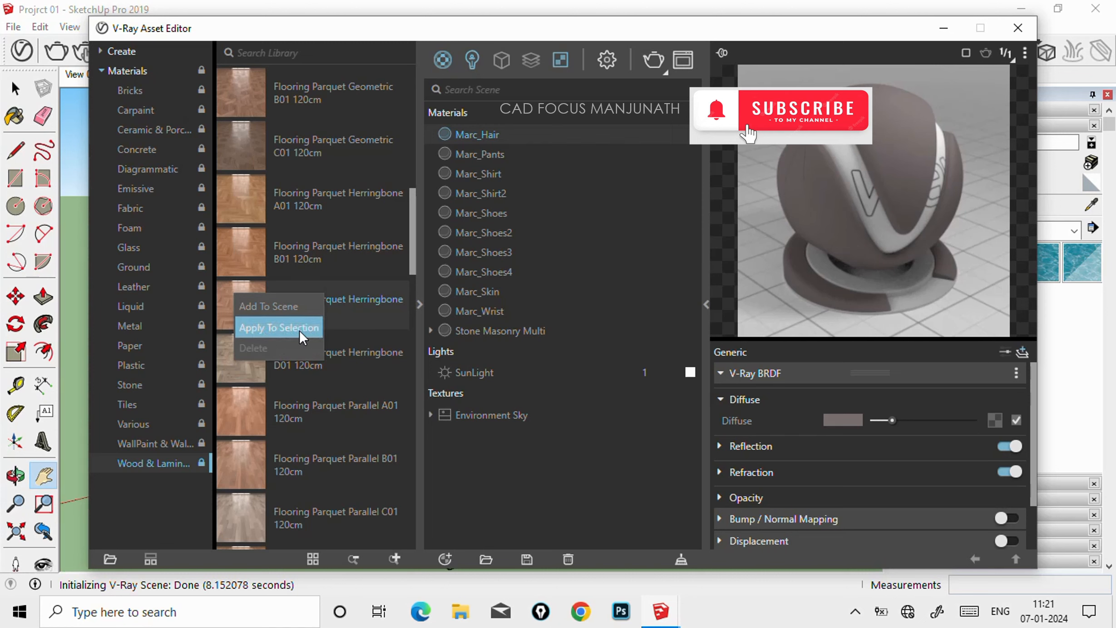
{"action": "left_click", "coordinate": [273, 305]}
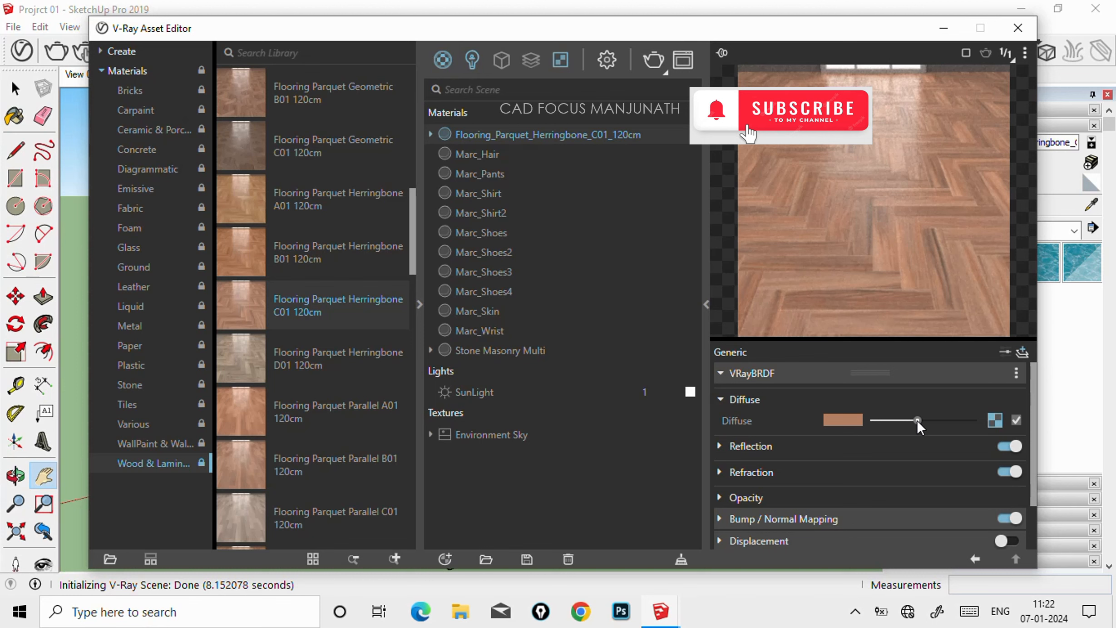
{"action": "left_click_drag", "start_coordinate": [917, 420], "coordinate": [899, 420]}
{"action": "left_click_drag", "start_coordinate": [908, 421], "coordinate": [914, 421]}
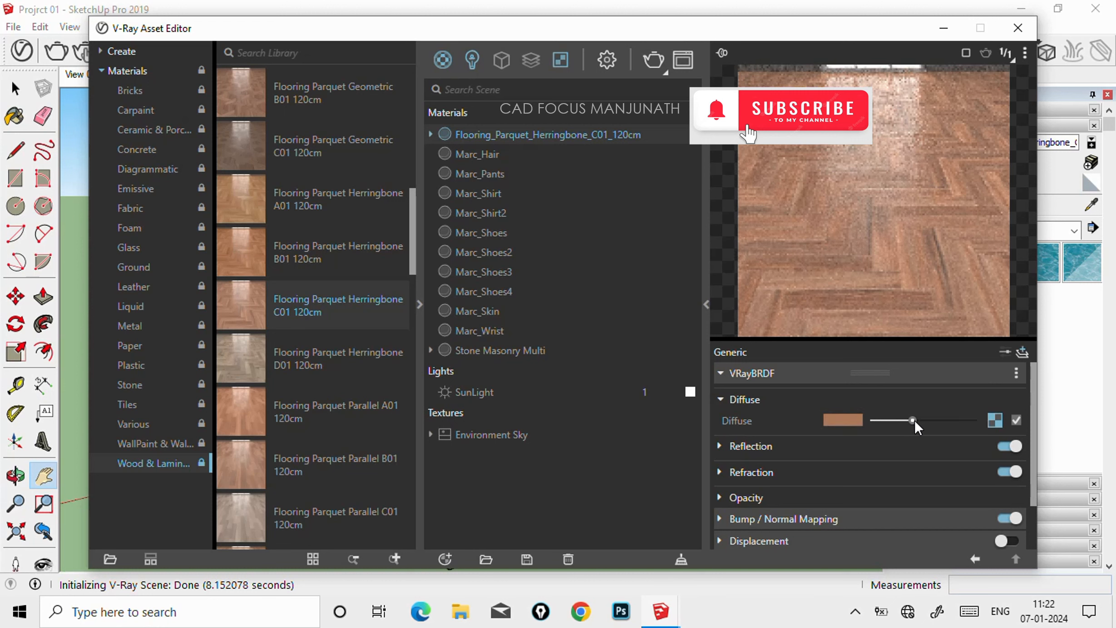
Examine the Reflection, Refraction and Bump / Normal Mapping settings of the herringbone parquet material
{"action": "left_click", "coordinate": [719, 445]}
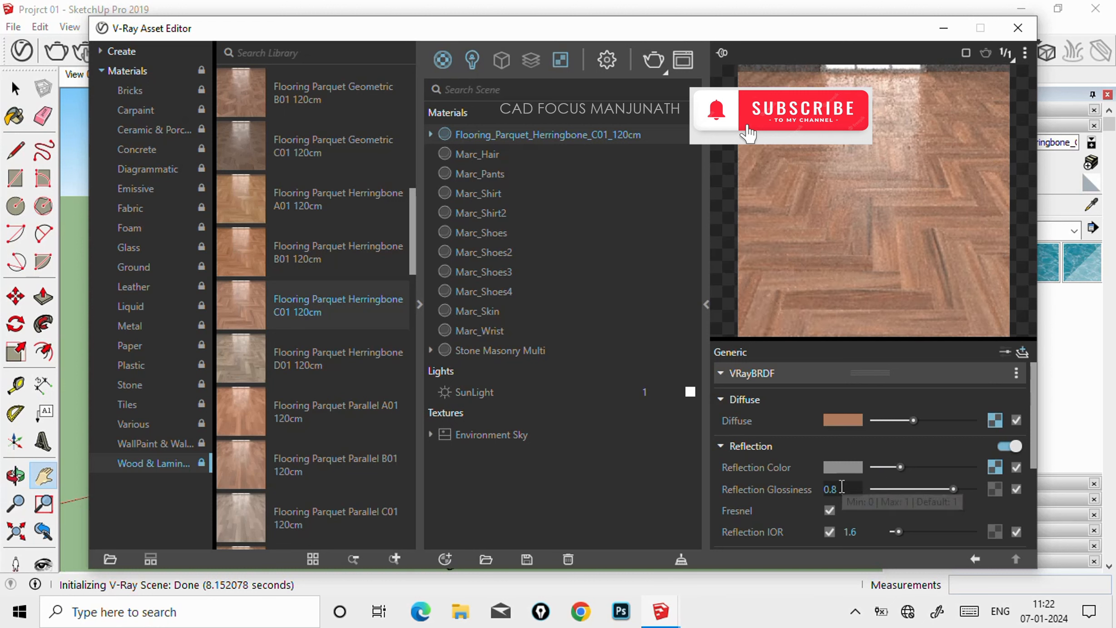
{"action": "scroll", "coordinate": [841, 487], "scroll_direction": "down", "scroll_amount": 3}
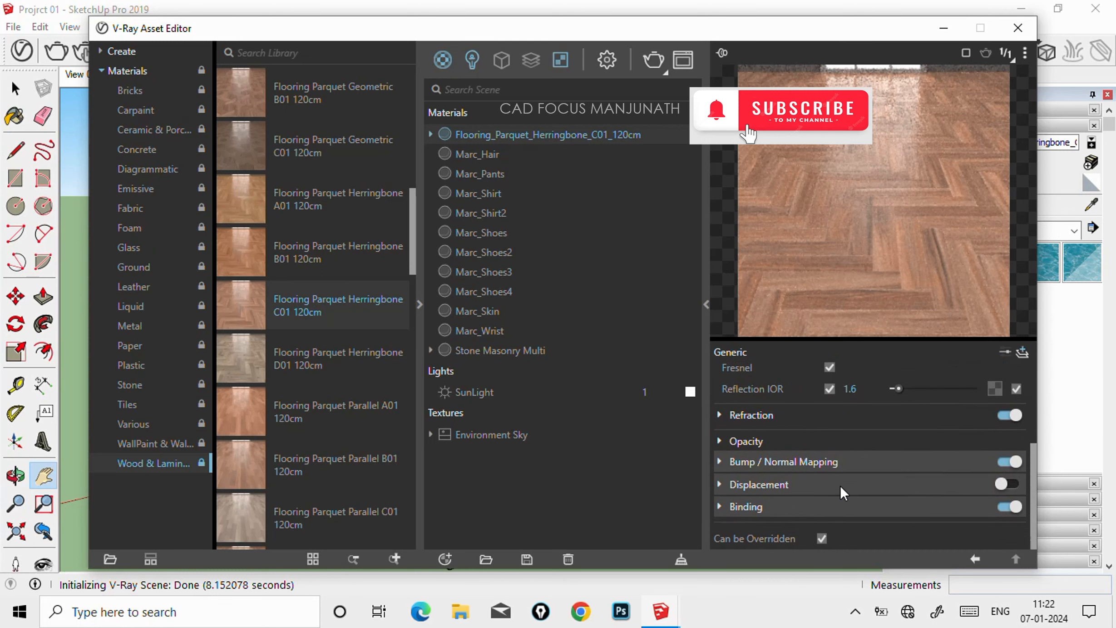
{"action": "scroll", "coordinate": [840, 485], "scroll_direction": "up", "scroll_amount": 3}
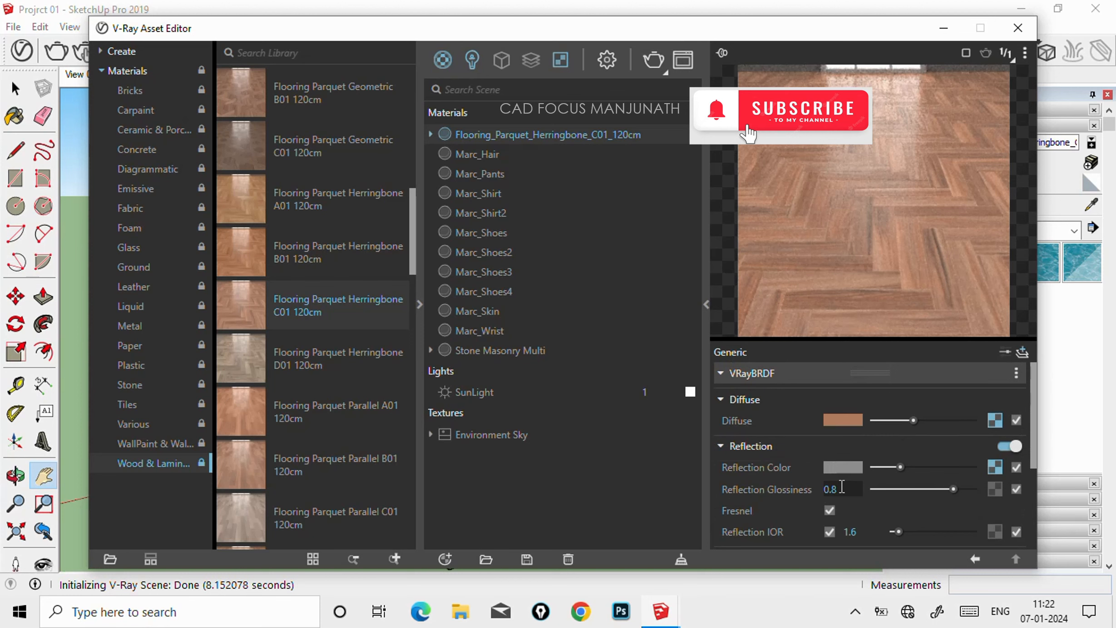
{"action": "scroll", "coordinate": [840, 486], "scroll_direction": "down", "scroll_amount": 2}
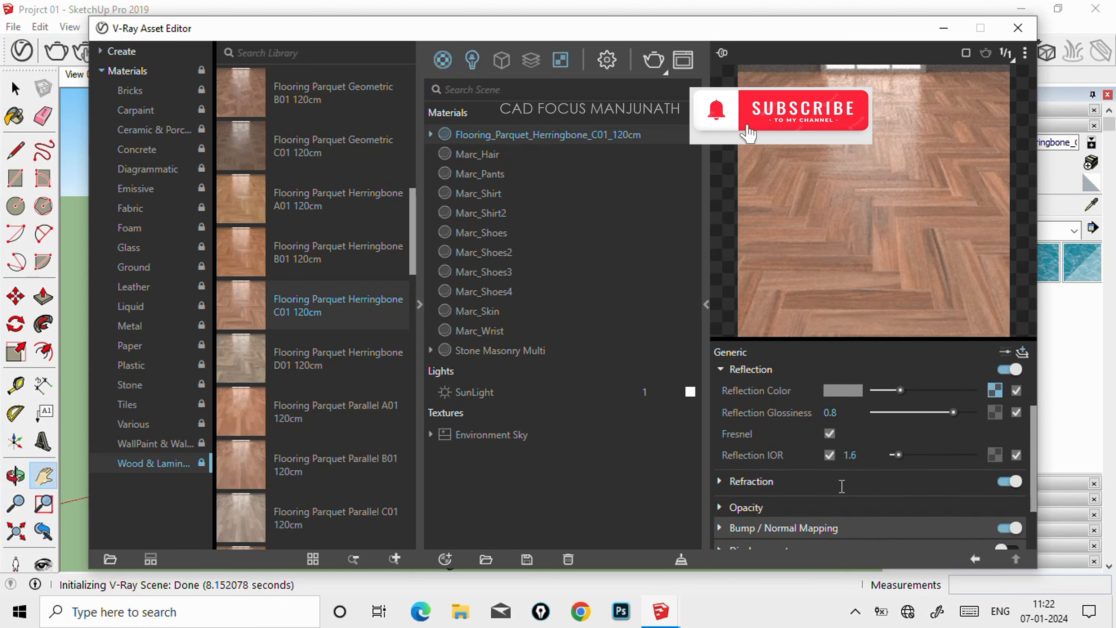
{"action": "left_click", "coordinate": [718, 368]}
{"action": "left_click", "coordinate": [720, 415]}
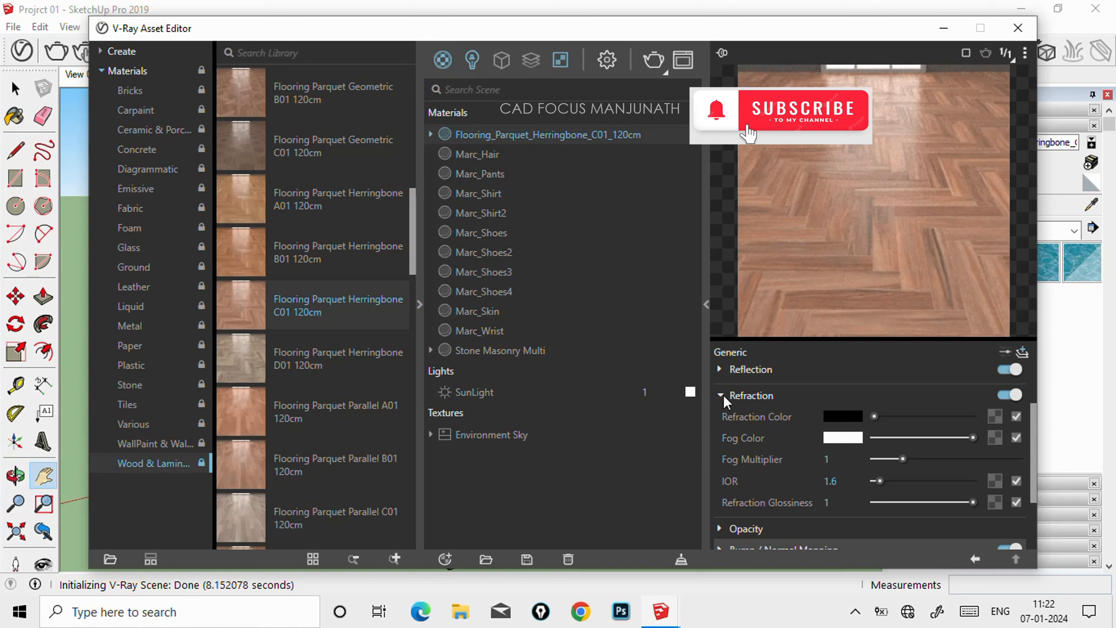
{"action": "left_click", "coordinate": [724, 394]}
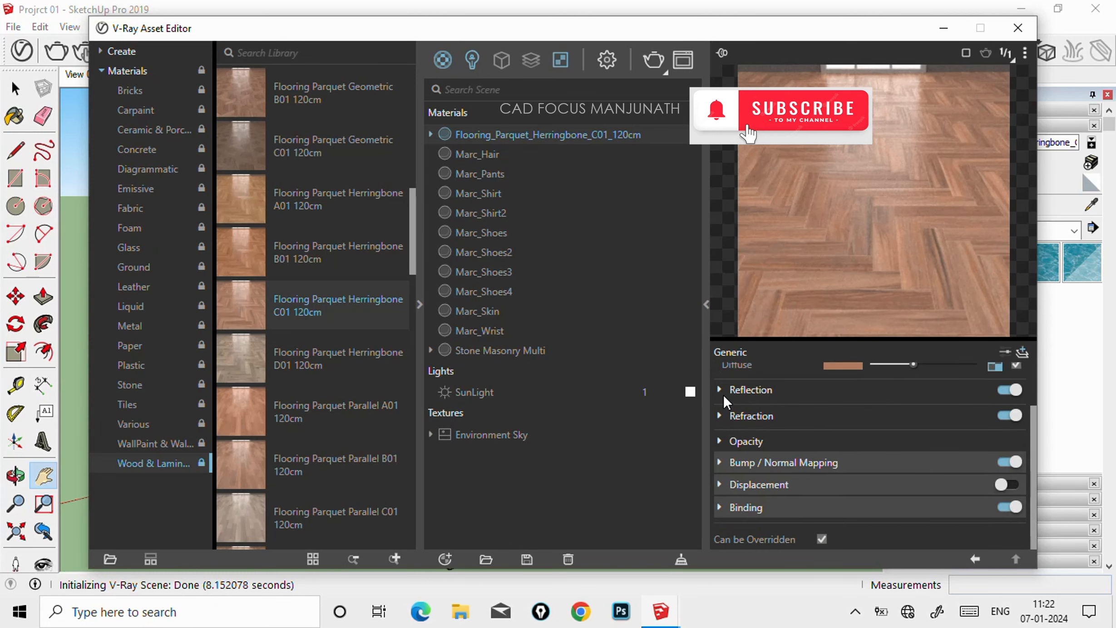
{"action": "left_click", "coordinate": [741, 462]}
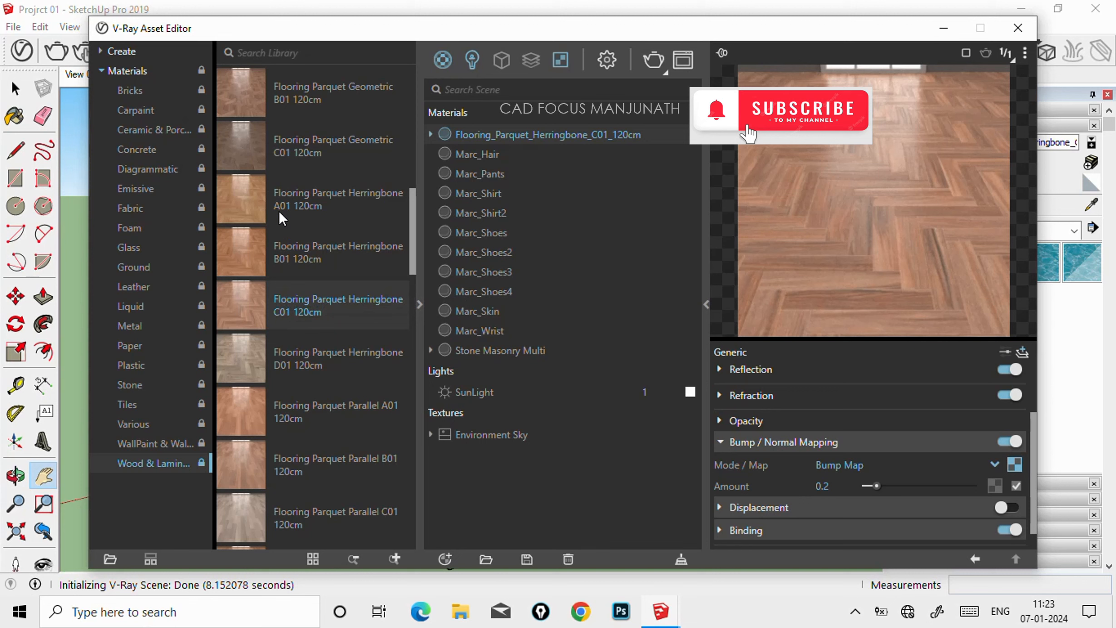
Add Flooring Parquet Geometric C01 120cm to the scene and minimize the V-Ray Asset Editor
{"action": "right_click", "coordinate": [241, 145]}
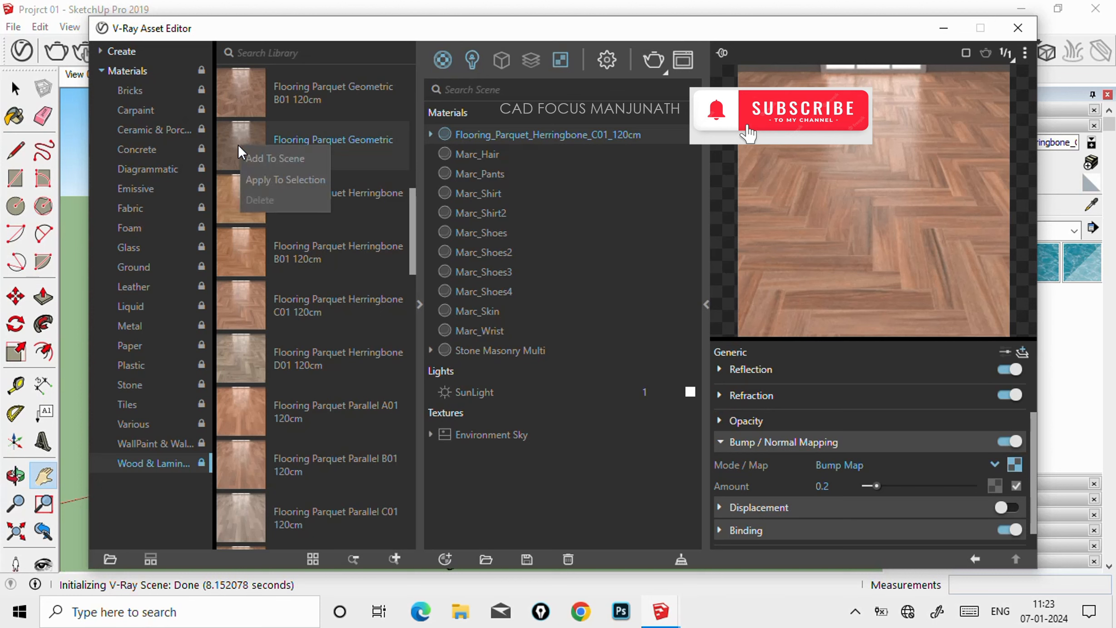
{"action": "left_click", "coordinate": [262, 159]}
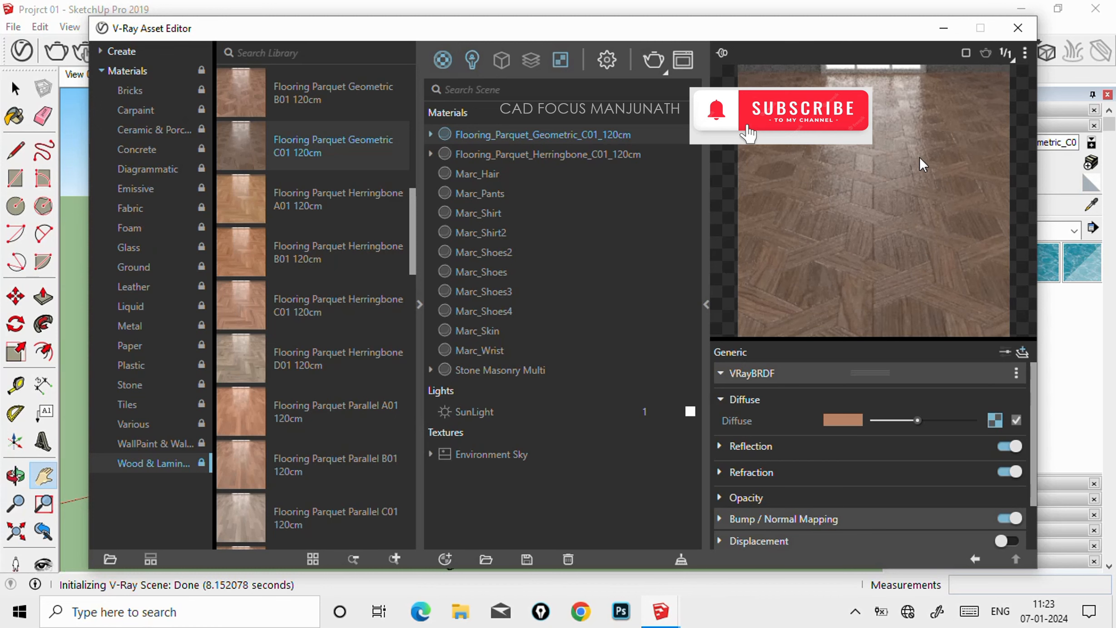
{"action": "left_click", "coordinate": [944, 28]}
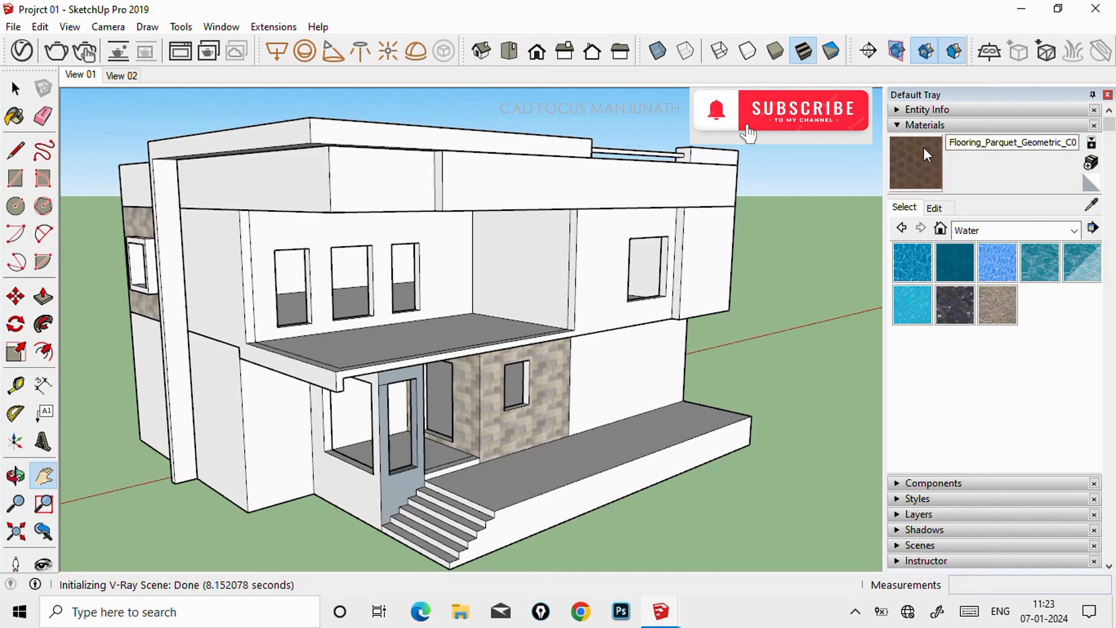
Display the Wood collection among the SketchUp materials
{"action": "left_click", "coordinate": [1076, 232]}
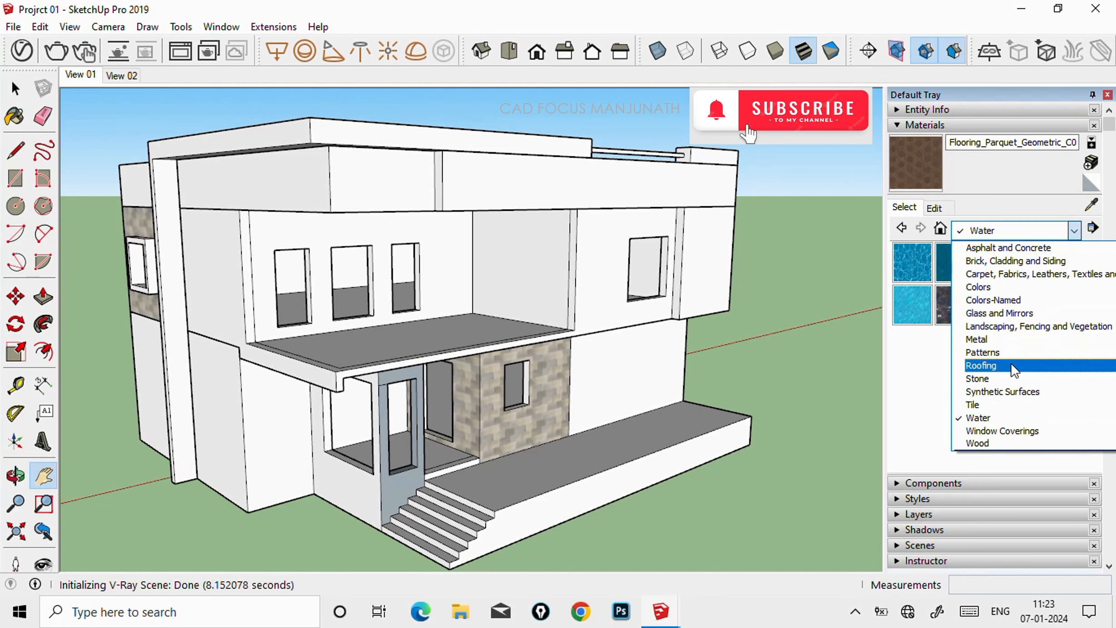
{"action": "left_click", "coordinate": [990, 443]}
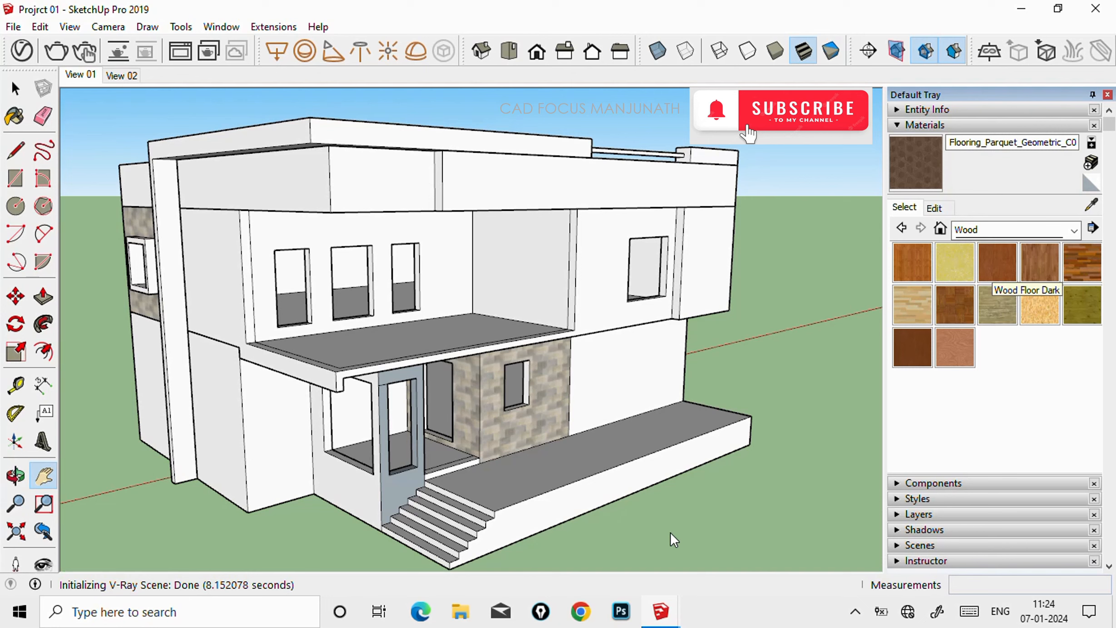
{"action": "mouse_move", "coordinate": [662, 620]}
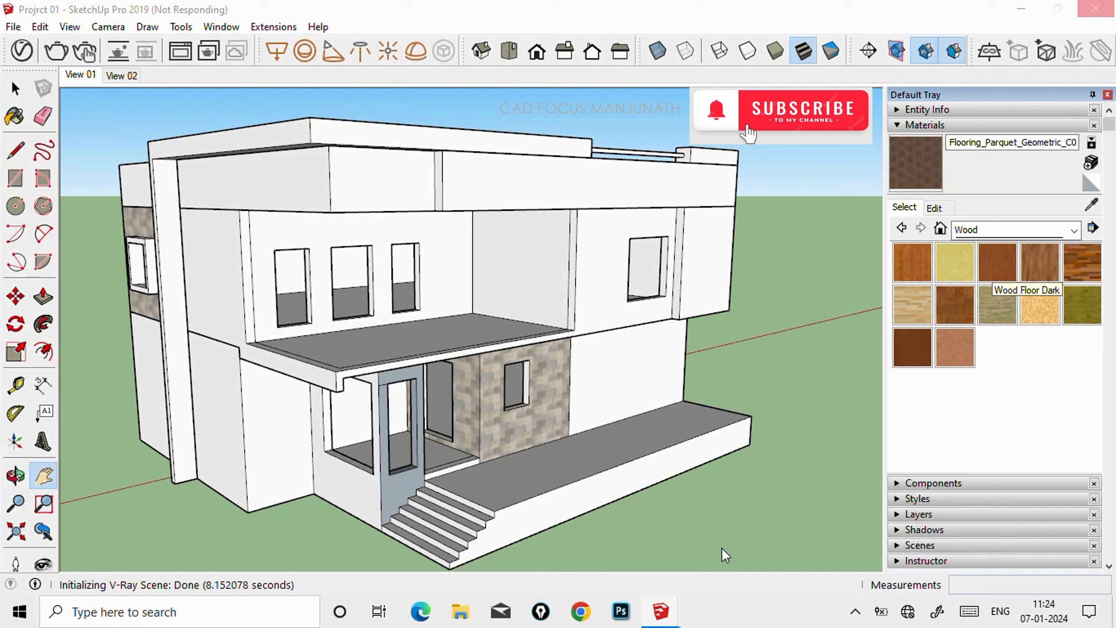
{"action": "left_click", "coordinate": [858, 618]}
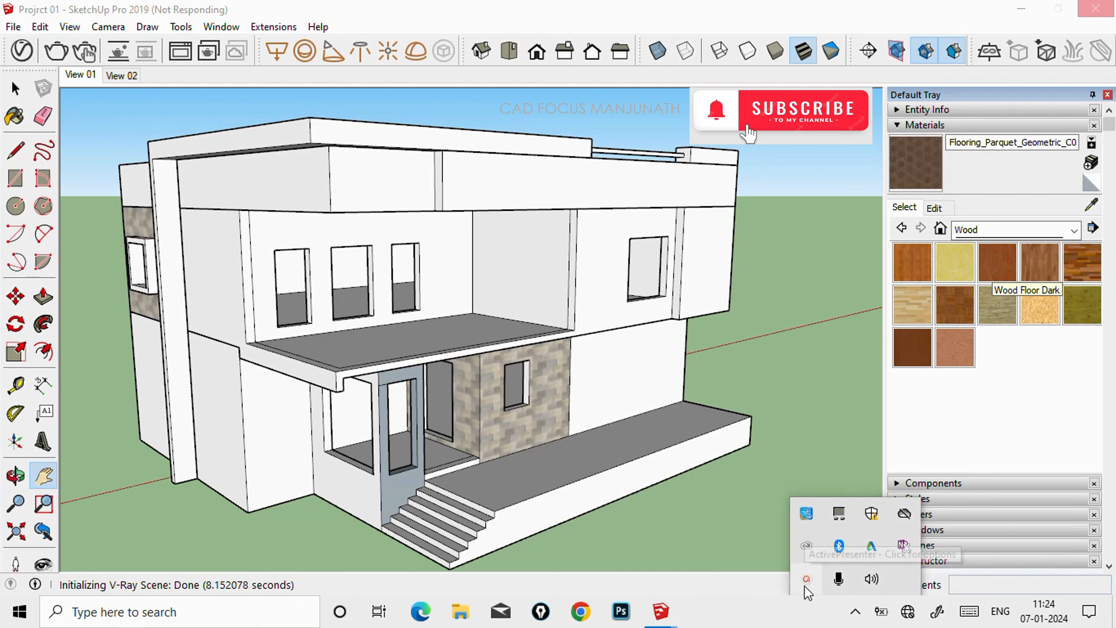
{"action": "left_click", "coordinate": [805, 585]}
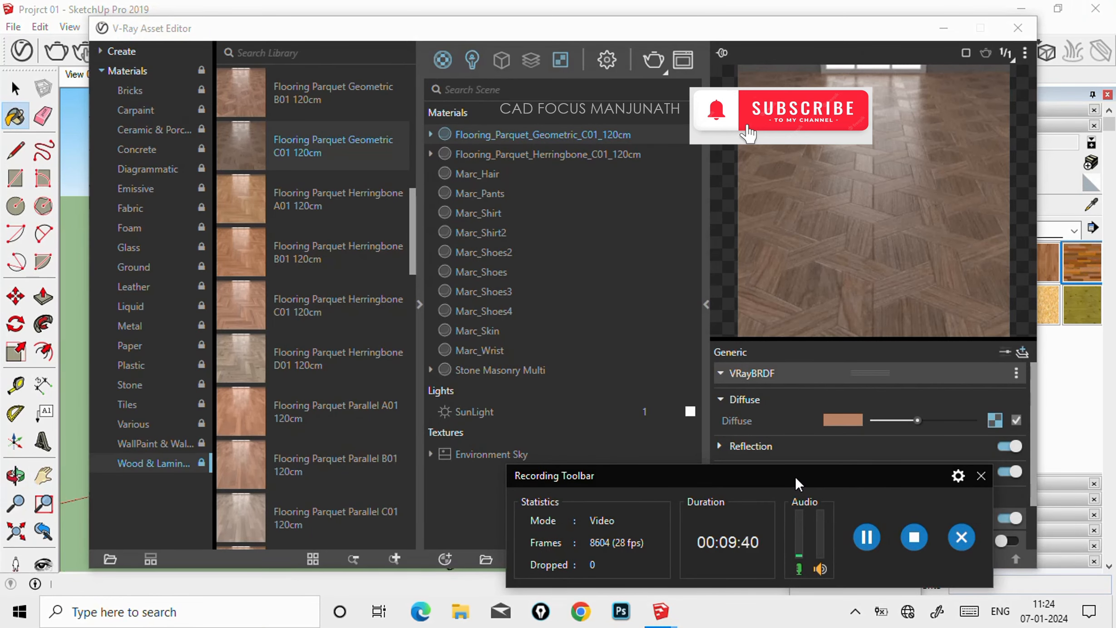
{"action": "left_click_drag", "start_coordinate": [795, 476], "coordinate": [807, 481]}
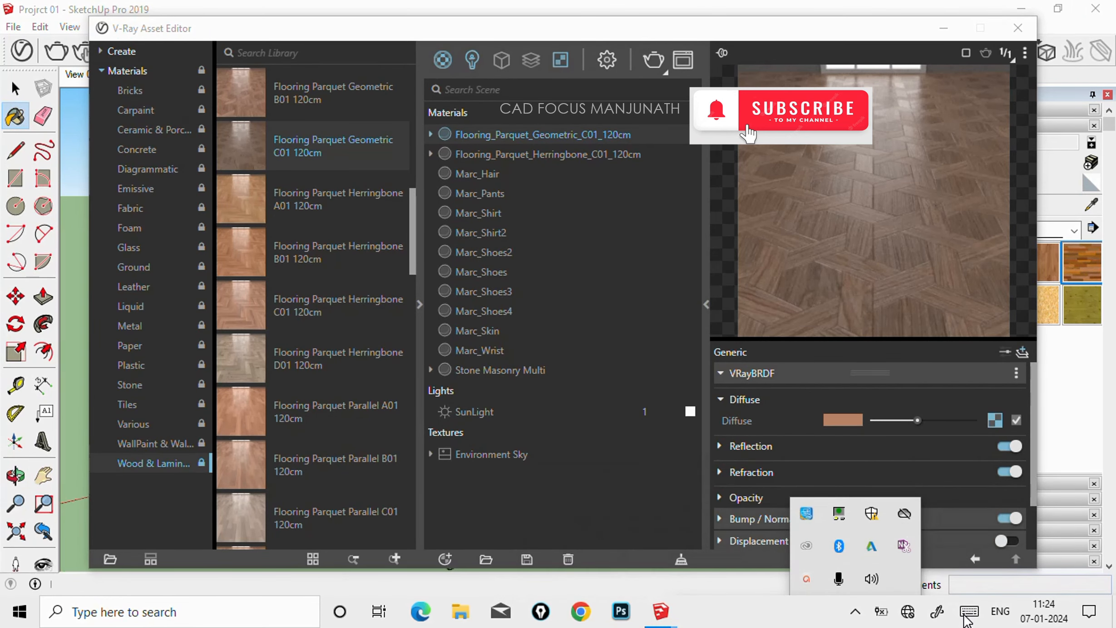
{"action": "left_click", "coordinate": [856, 612]}
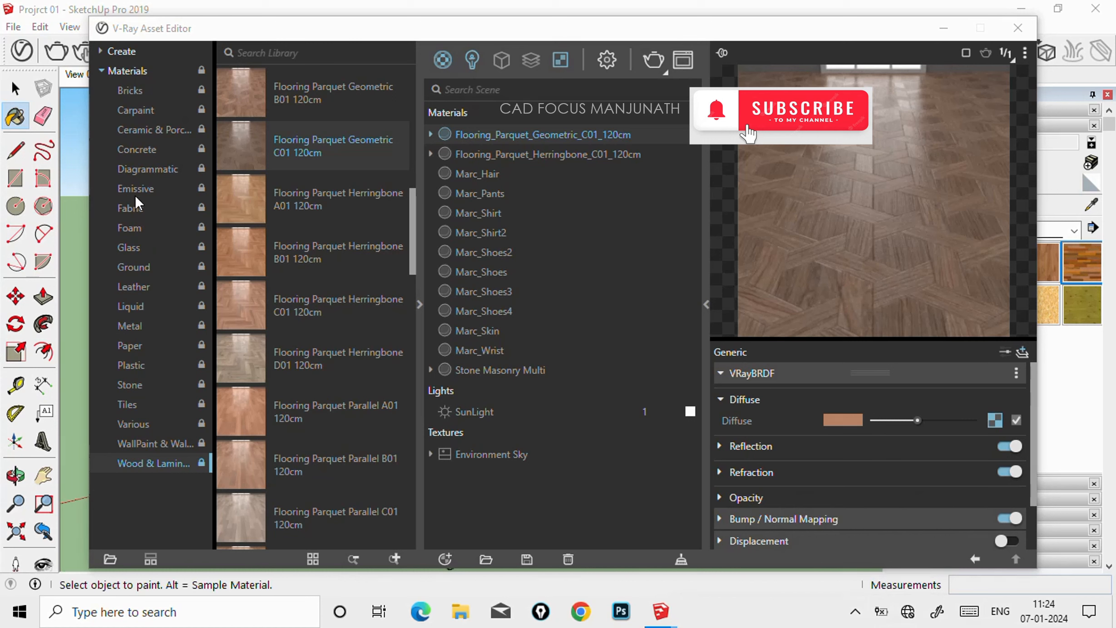
Add the Glass Crystal material from the Glass category of the V-Ray library to the scene
{"action": "left_click", "coordinate": [136, 242]}
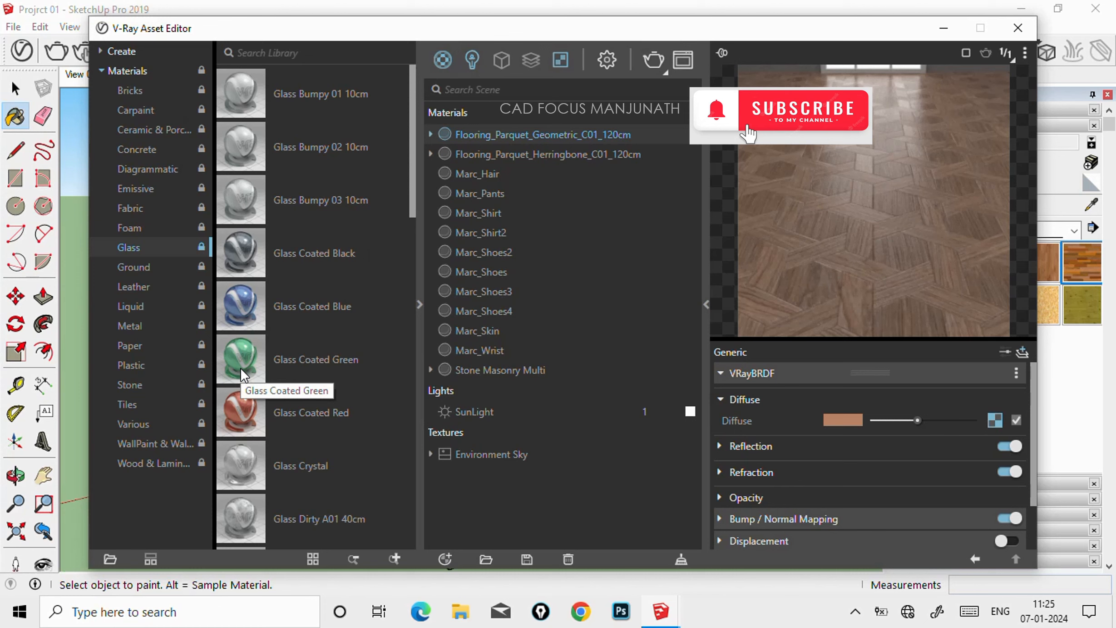
{"action": "left_click", "coordinate": [248, 462]}
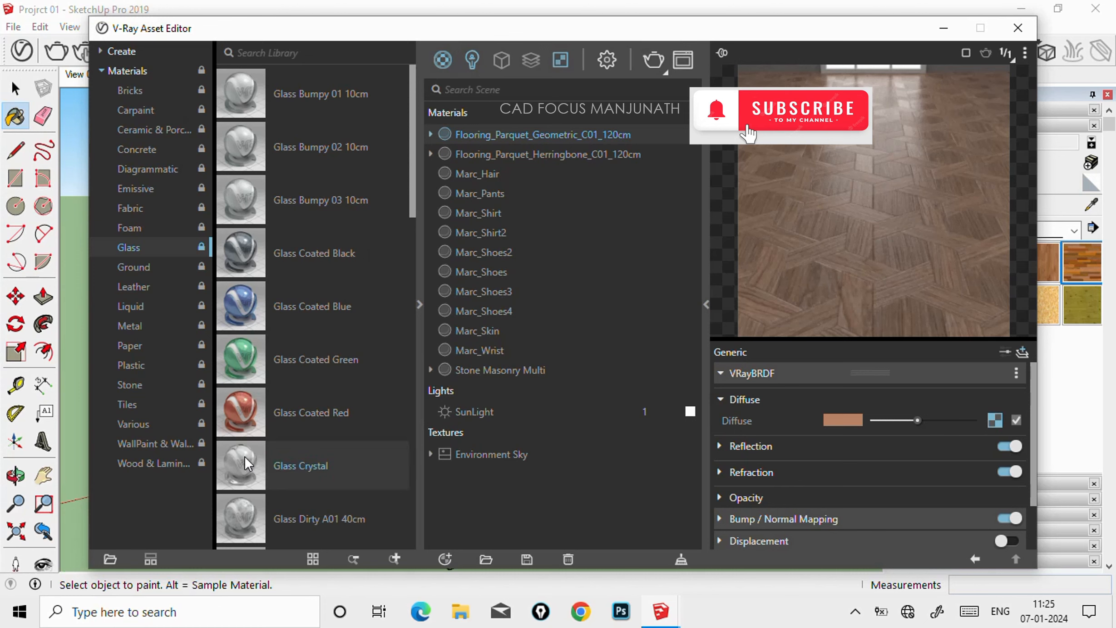
{"action": "right_click", "coordinate": [245, 457]}
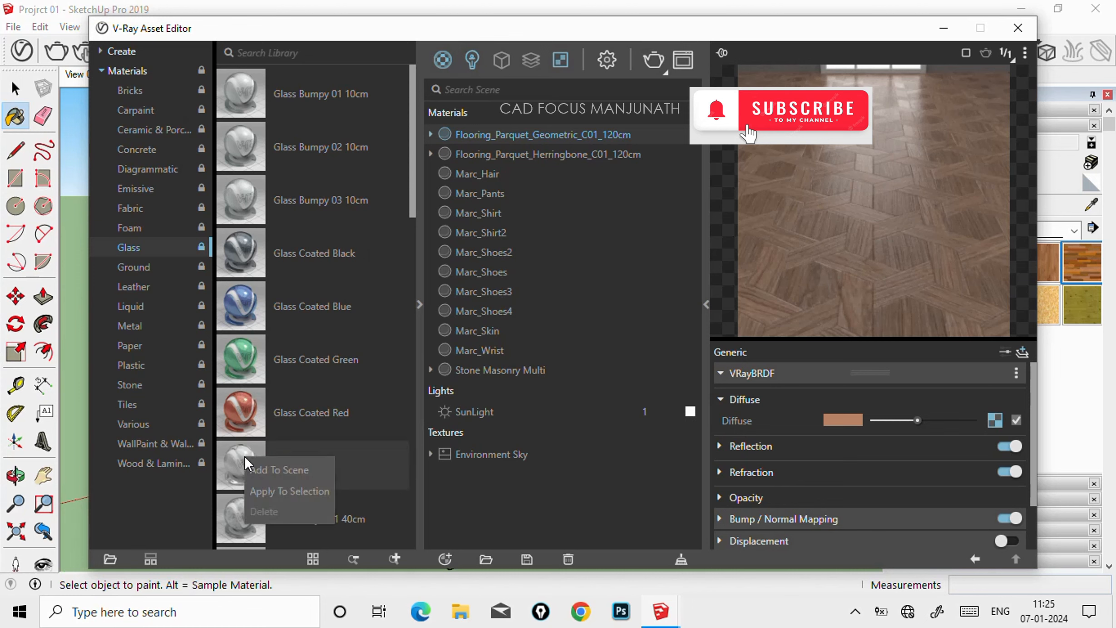
{"action": "left_click", "coordinate": [291, 465]}
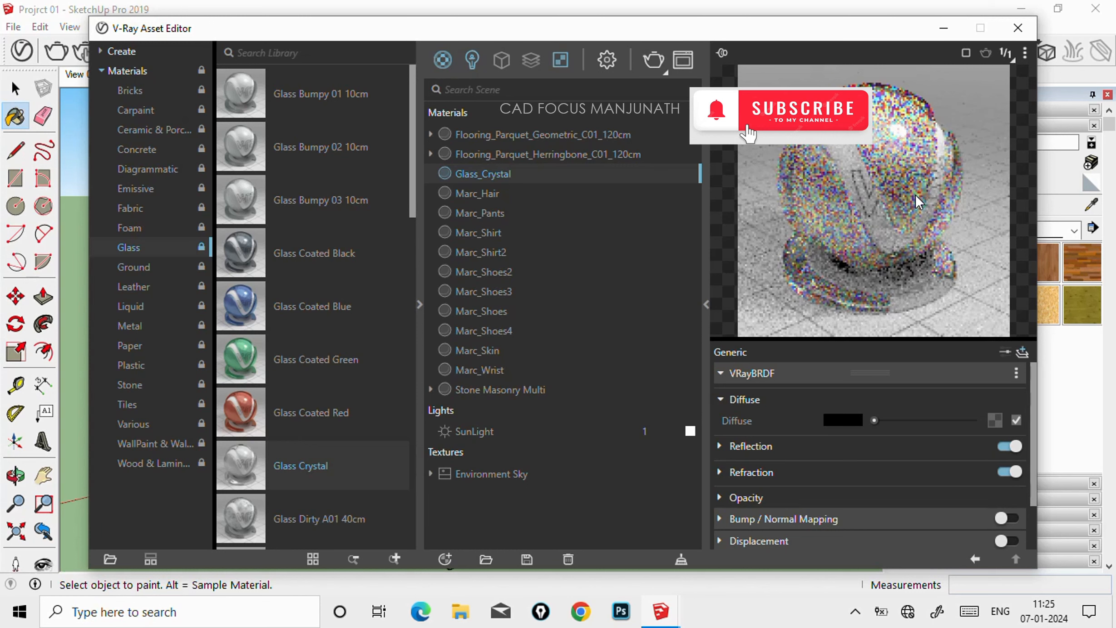
Examine the Tiles and Stone categories of the V-Ray material library
{"action": "left_click", "coordinate": [133, 407]}
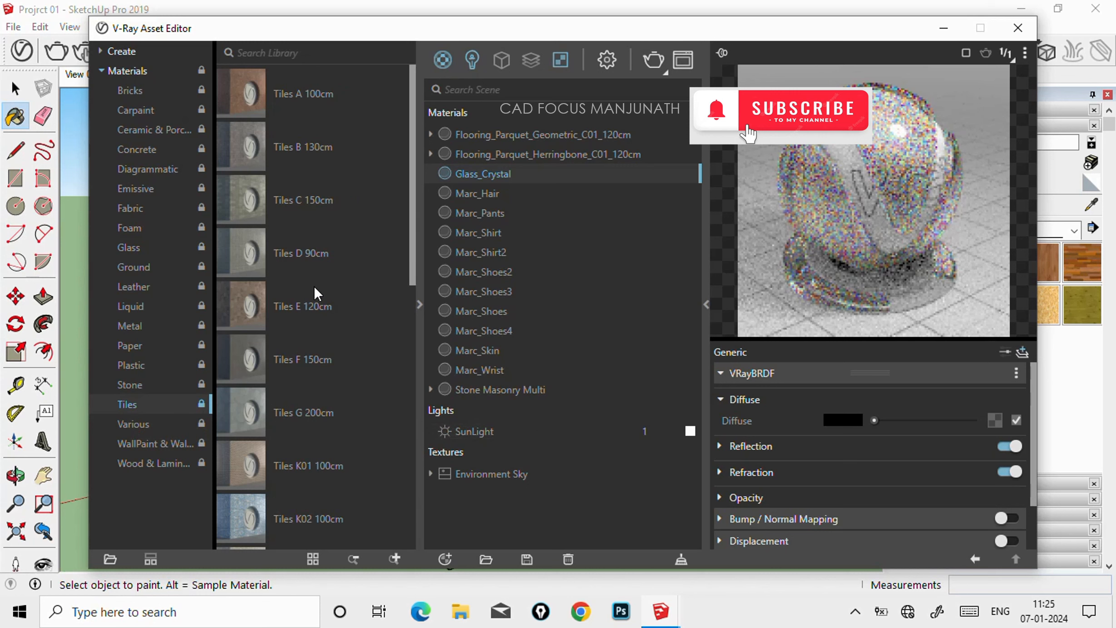
{"action": "left_click", "coordinate": [132, 386]}
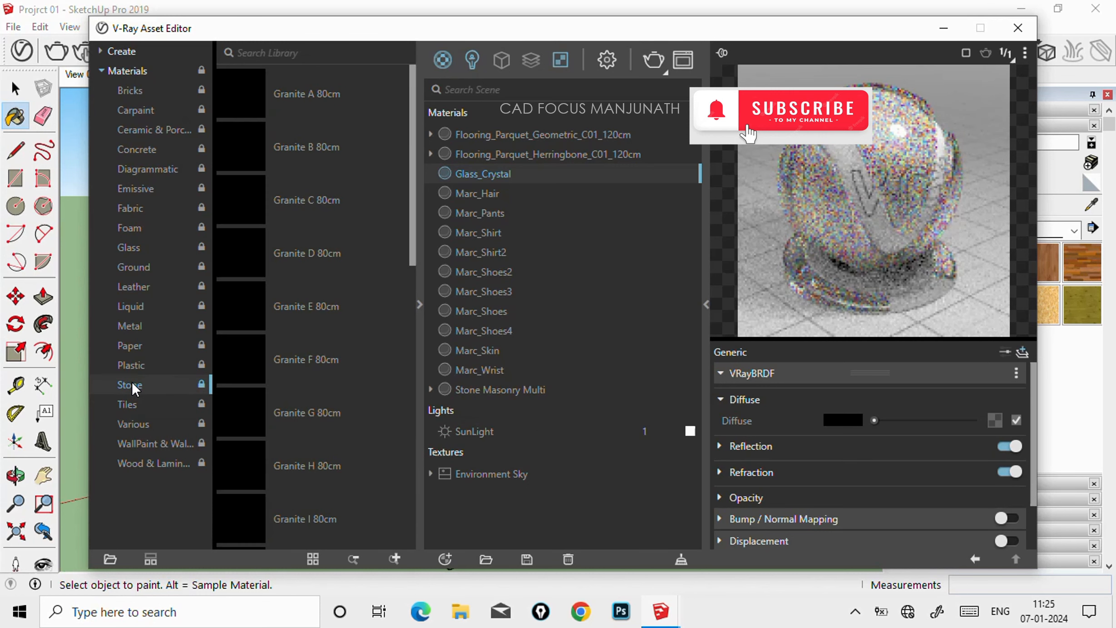
{"action": "scroll", "coordinate": [313, 333], "scroll_direction": "down", "scroll_amount": 10}
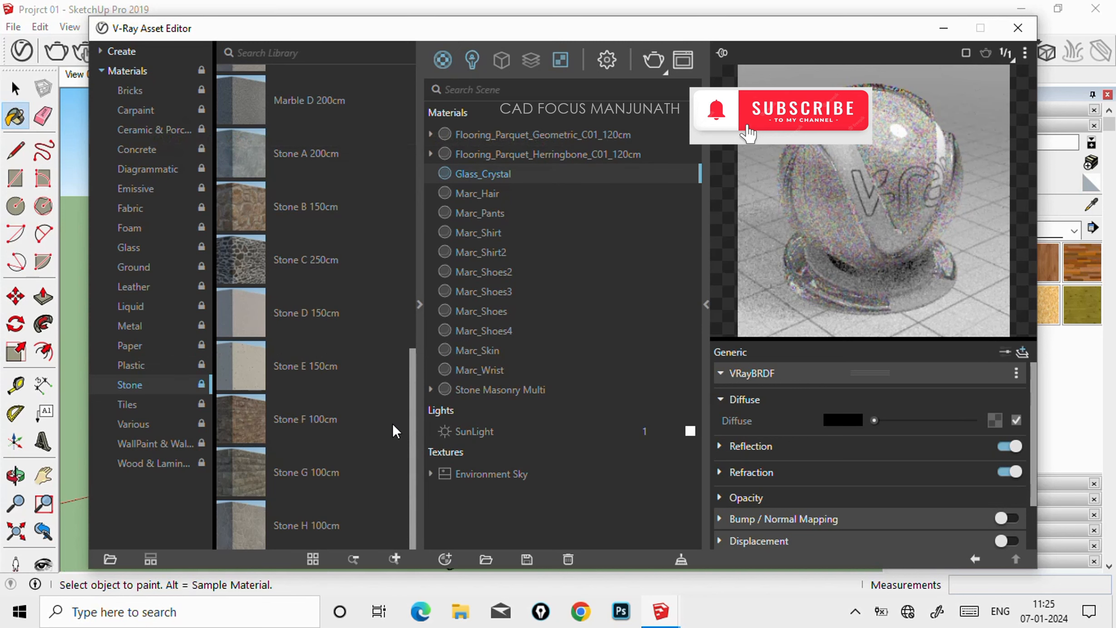
View the asset types that can be created and limit the scene asset list to lights
{"action": "left_click", "coordinate": [445, 556]}
{"action": "mouse_move", "coordinate": [479, 535]}
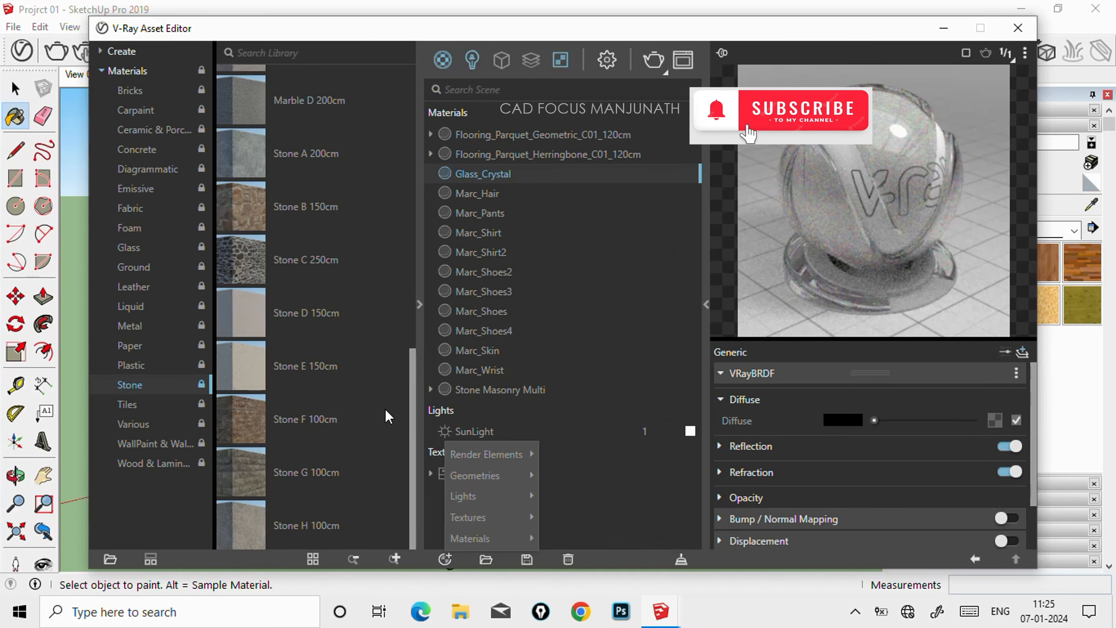
{"action": "left_click", "coordinate": [473, 53]}
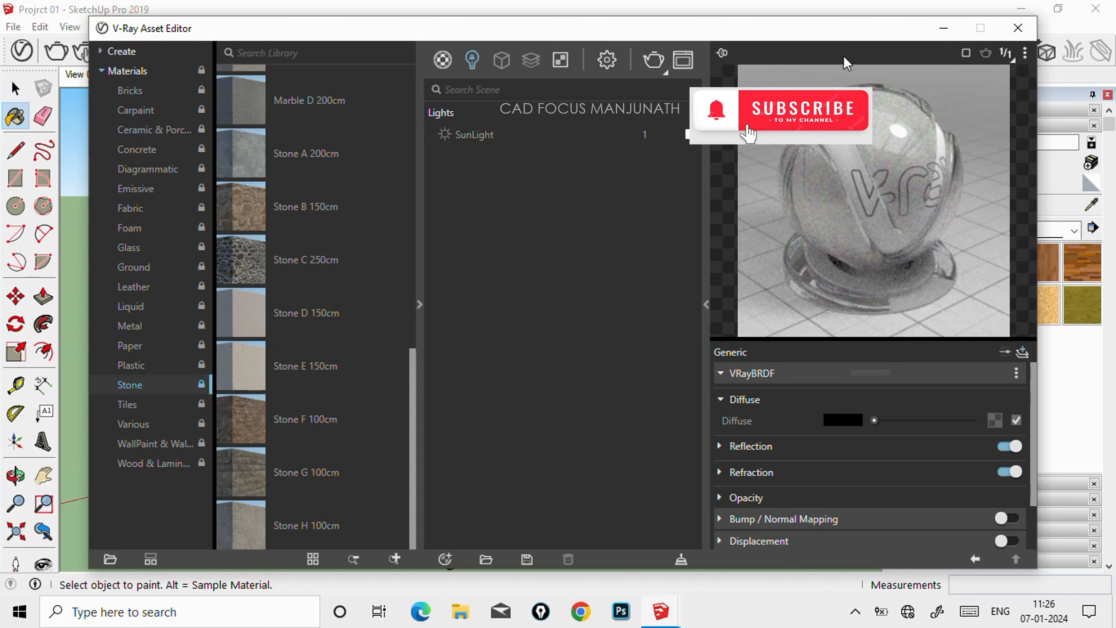
Examine the SunLight's parameters and its colour picker in the V-Ray Asset Editor
{"action": "left_click", "coordinate": [947, 26]}
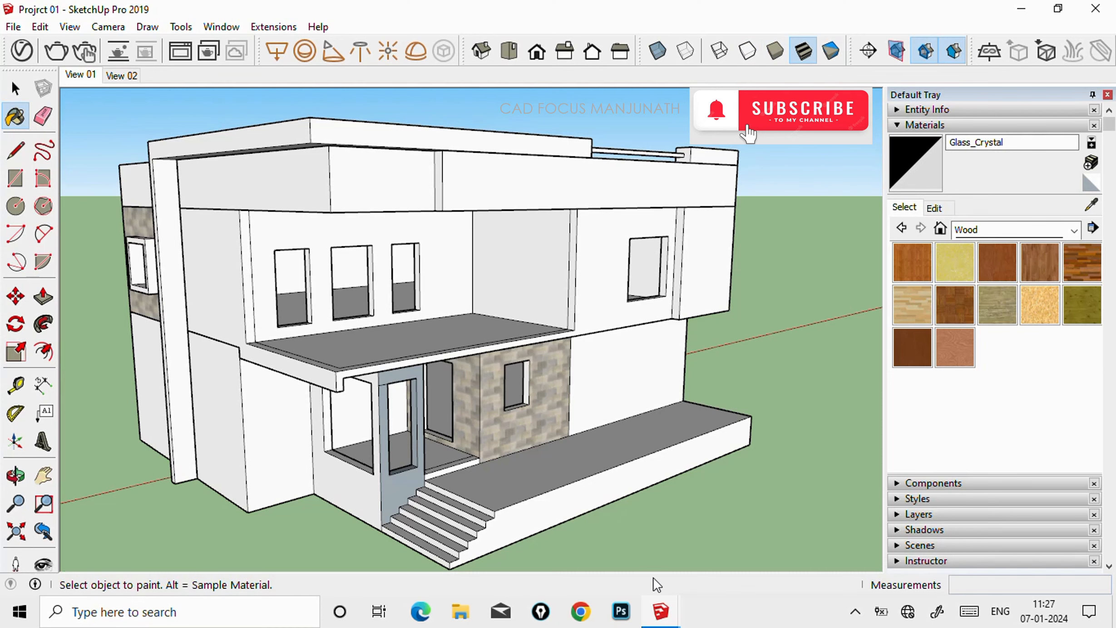
{"action": "mouse_move", "coordinate": [659, 620]}
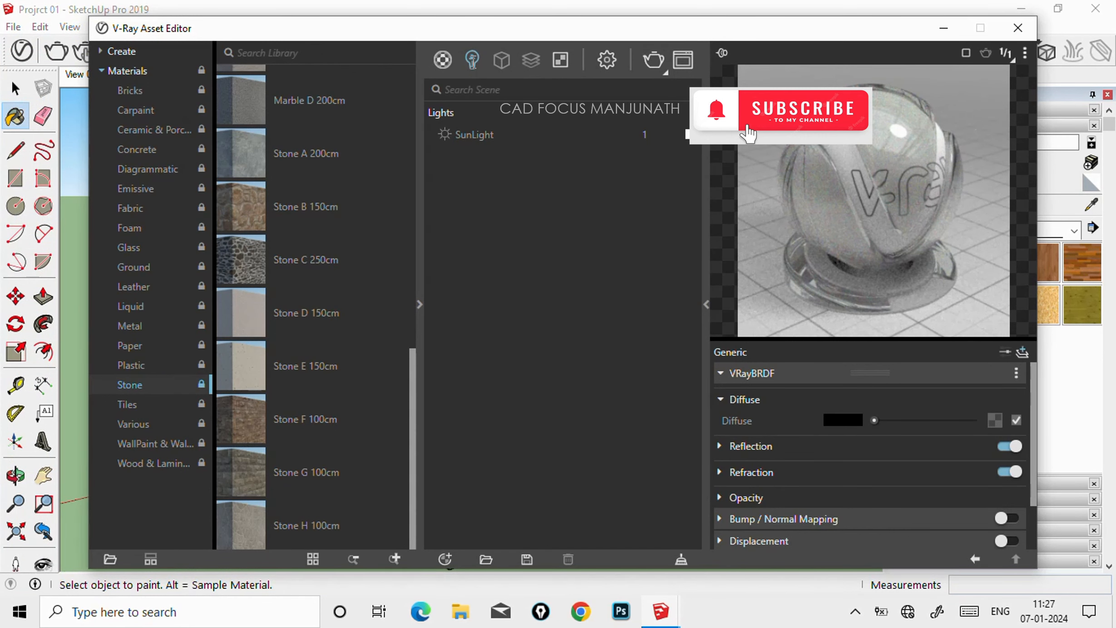
{"action": "mouse_move", "coordinate": [444, 28]}
{"action": "left_mouse_down"}
{"action": "mouse_move", "coordinate": [443, 57]}
{"action": "mouse_move", "coordinate": [420, 90]}
{"action": "left_mouse_up"}
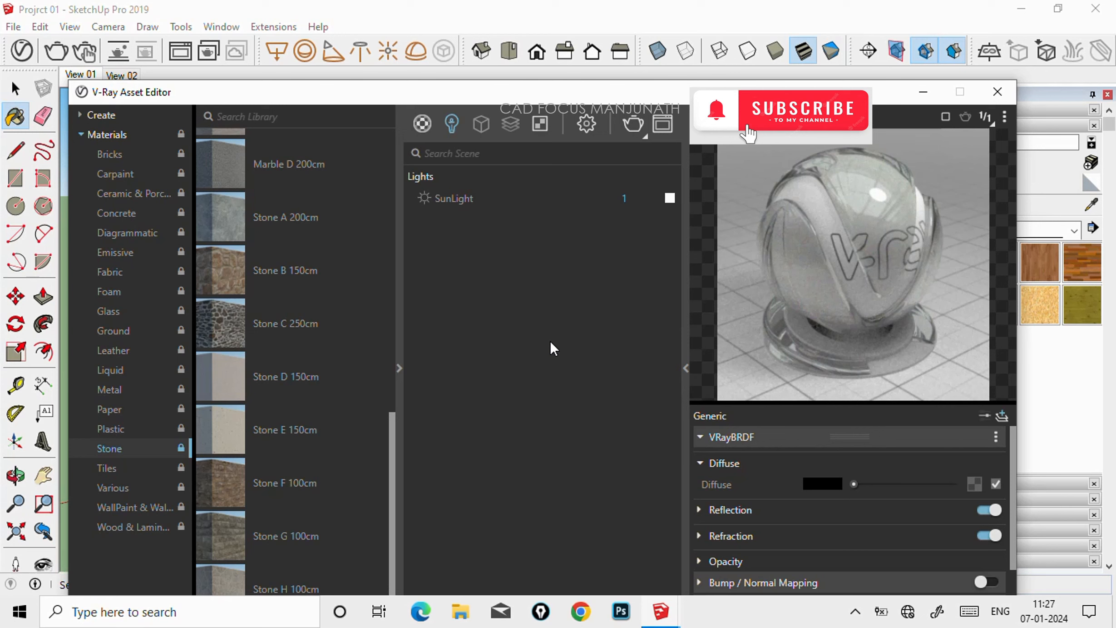
{"action": "left_click", "coordinate": [480, 203]}
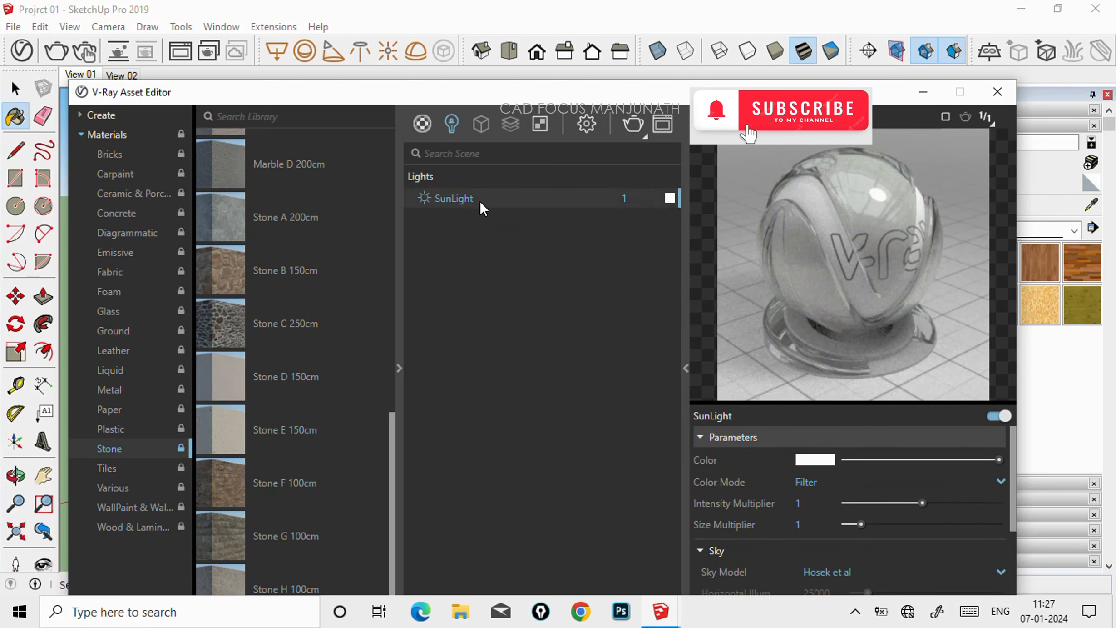
{"action": "left_click_drag", "start_coordinate": [575, 93], "coordinate": [571, 31]}
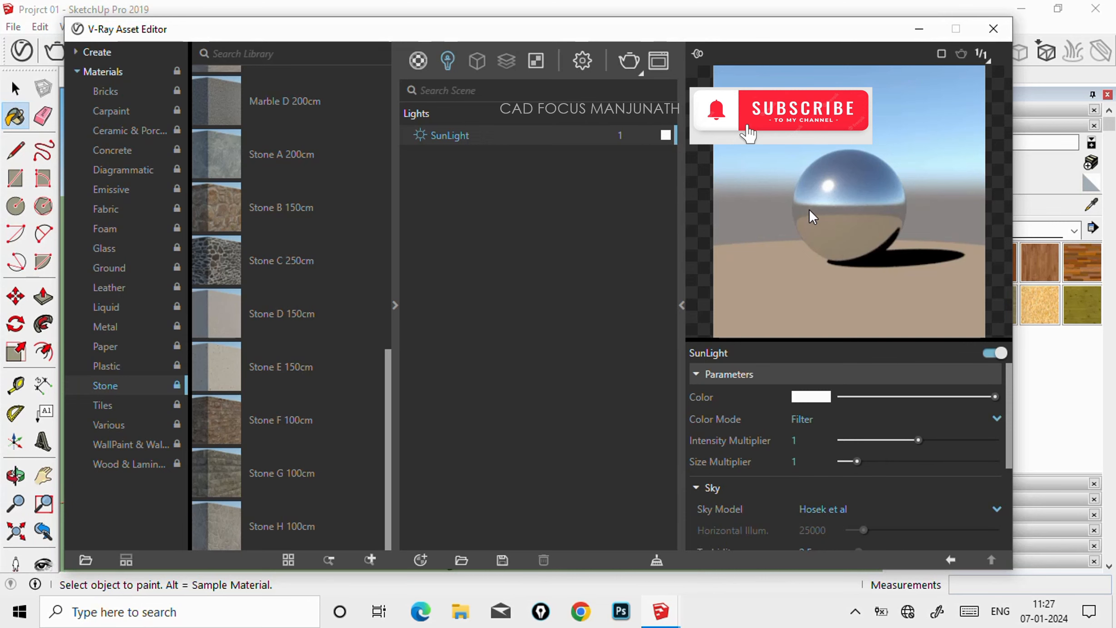
{"action": "left_click", "coordinate": [801, 396]}
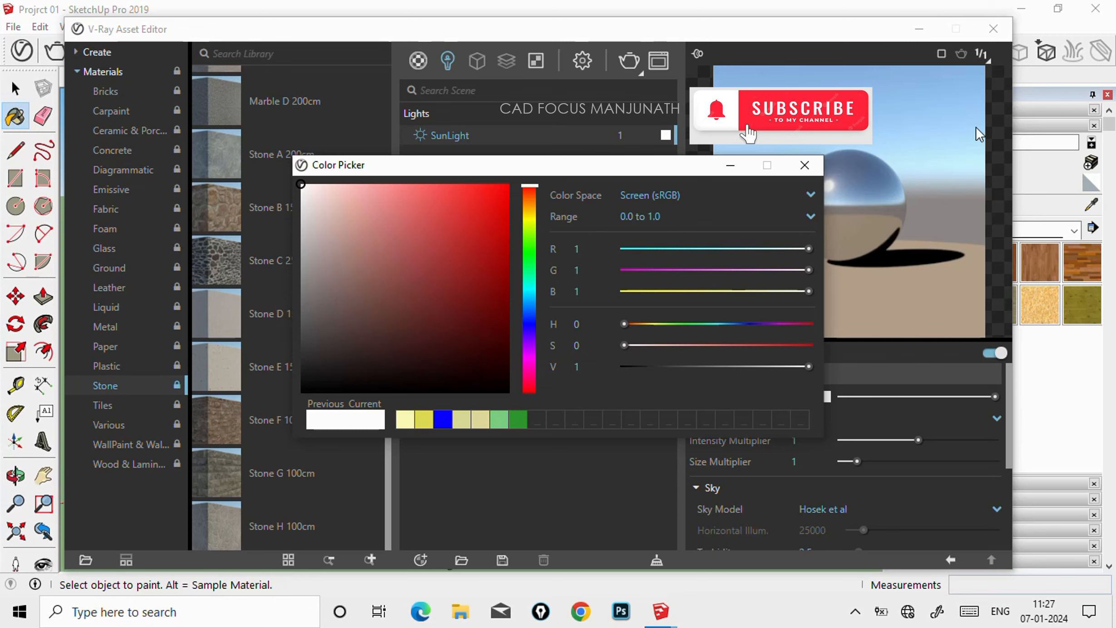
{"action": "left_click", "coordinate": [812, 165]}
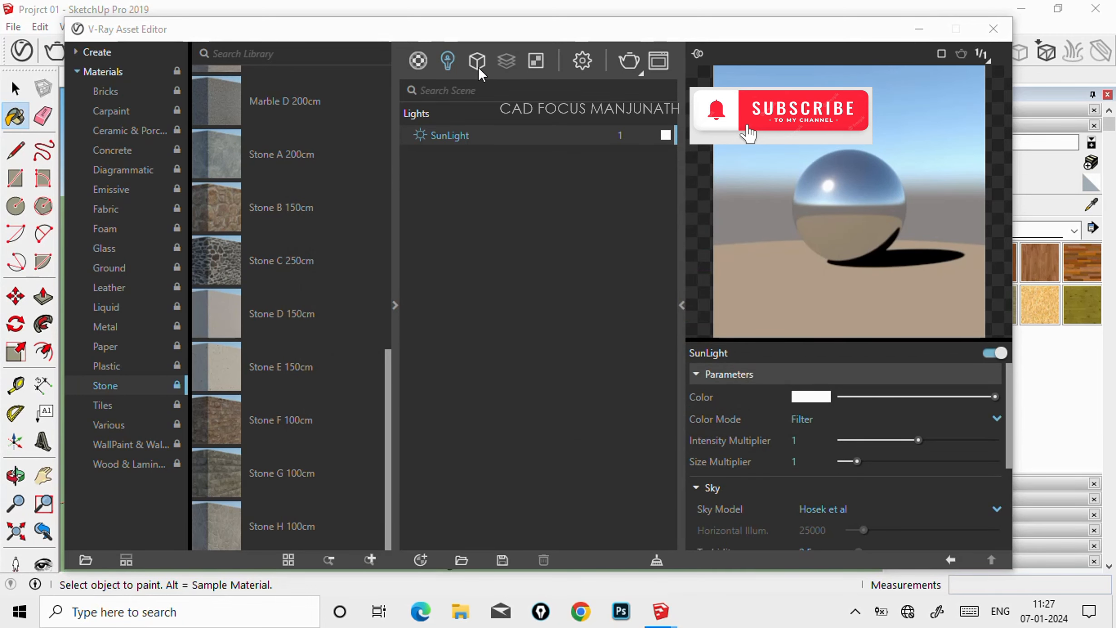
Examine the Render and Camera sections of the V-Ray render settings
{"action": "left_click", "coordinate": [586, 65]}
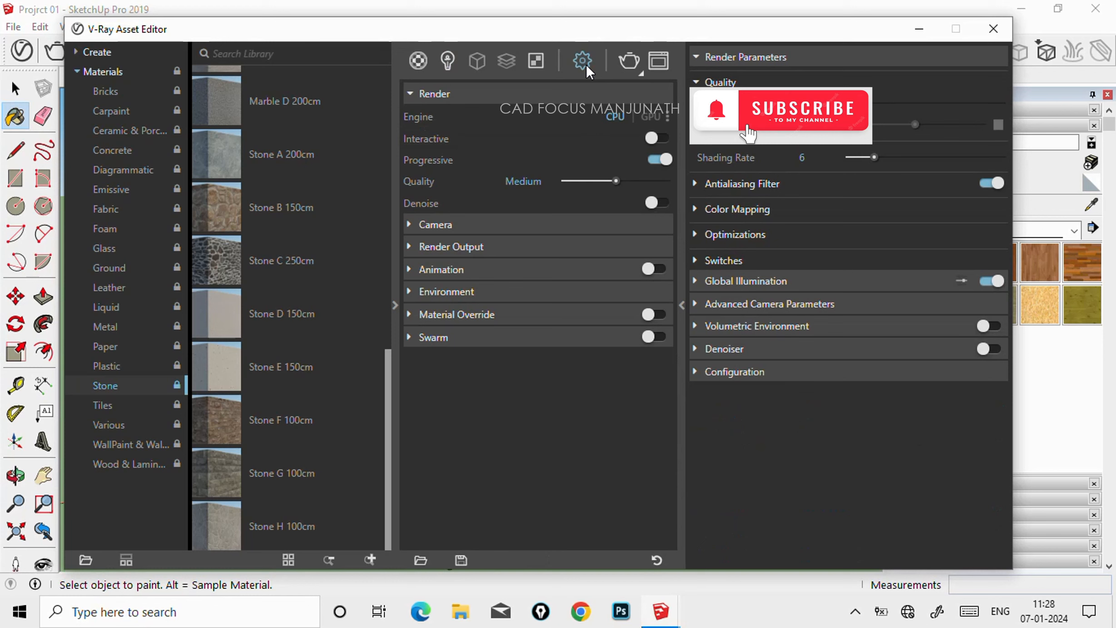
{"action": "left_click", "coordinate": [457, 89]}
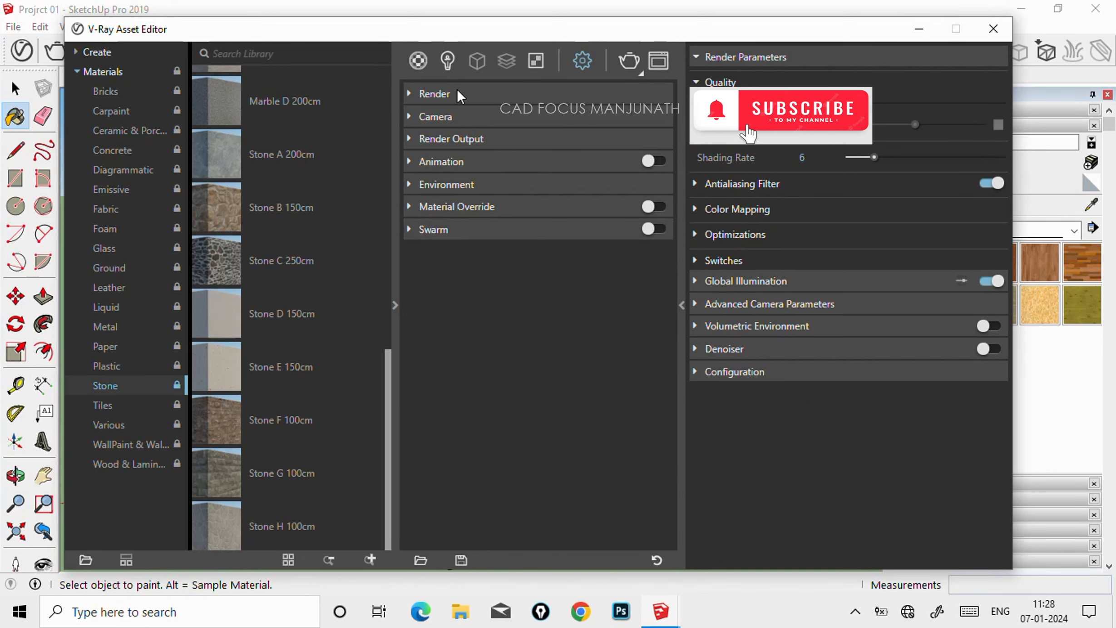
{"action": "left_click", "coordinate": [436, 93]}
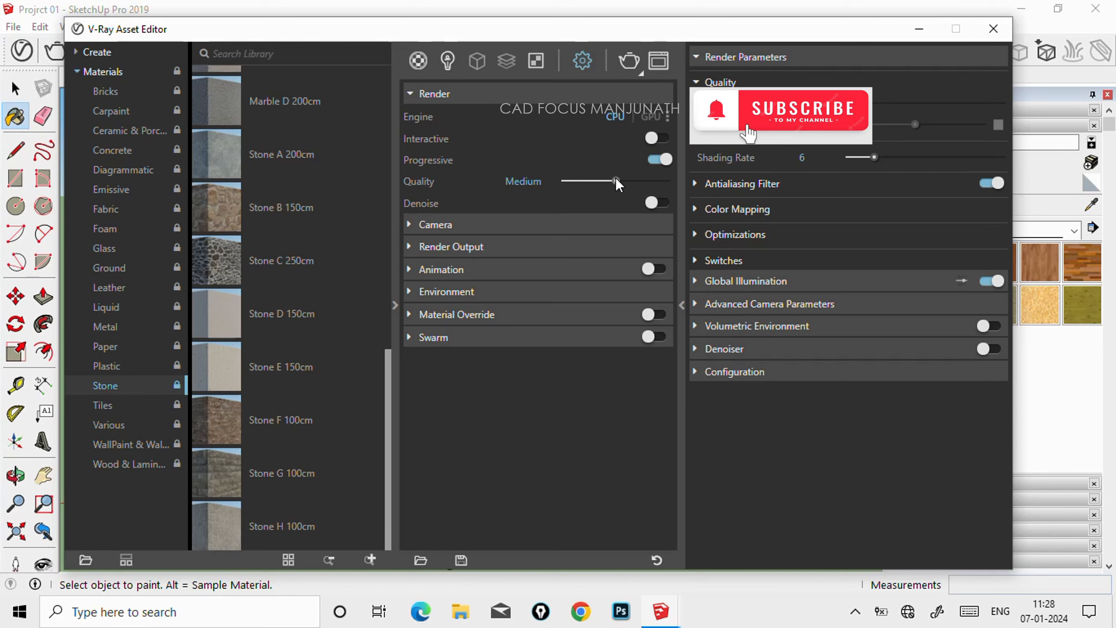
{"action": "mouse_move", "coordinate": [616, 180]}
{"action": "left_mouse_down"}
{"action": "mouse_move", "coordinate": [661, 181]}
{"action": "mouse_move", "coordinate": [589, 182]}
{"action": "mouse_move", "coordinate": [632, 183]}
{"action": "mouse_move", "coordinate": [619, 183]}
{"action": "left_mouse_up"}
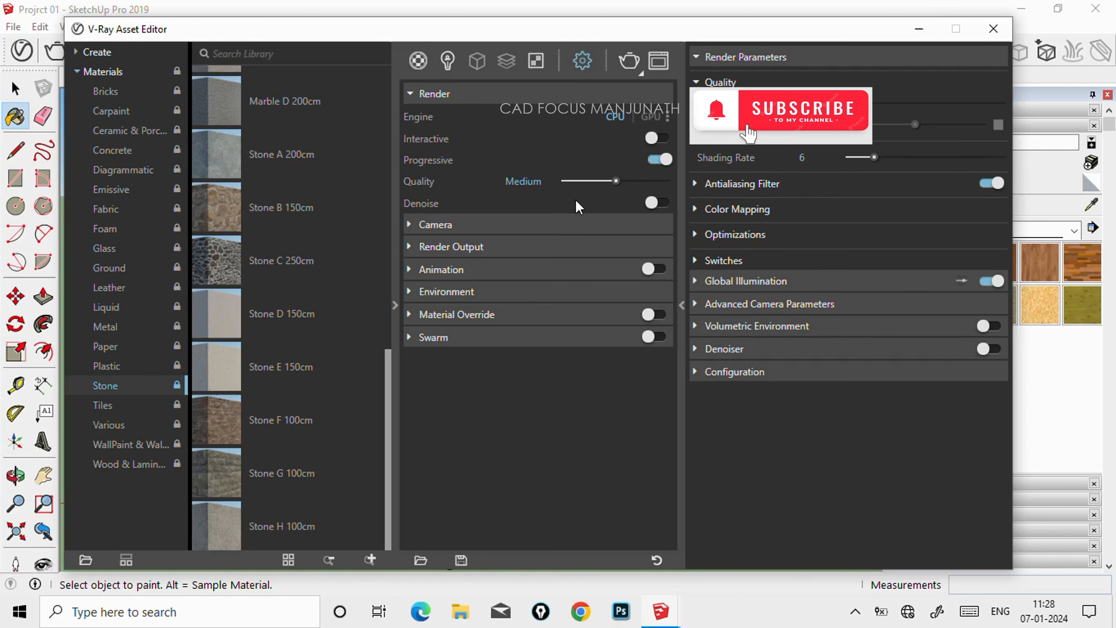
{"action": "left_click", "coordinate": [492, 225]}
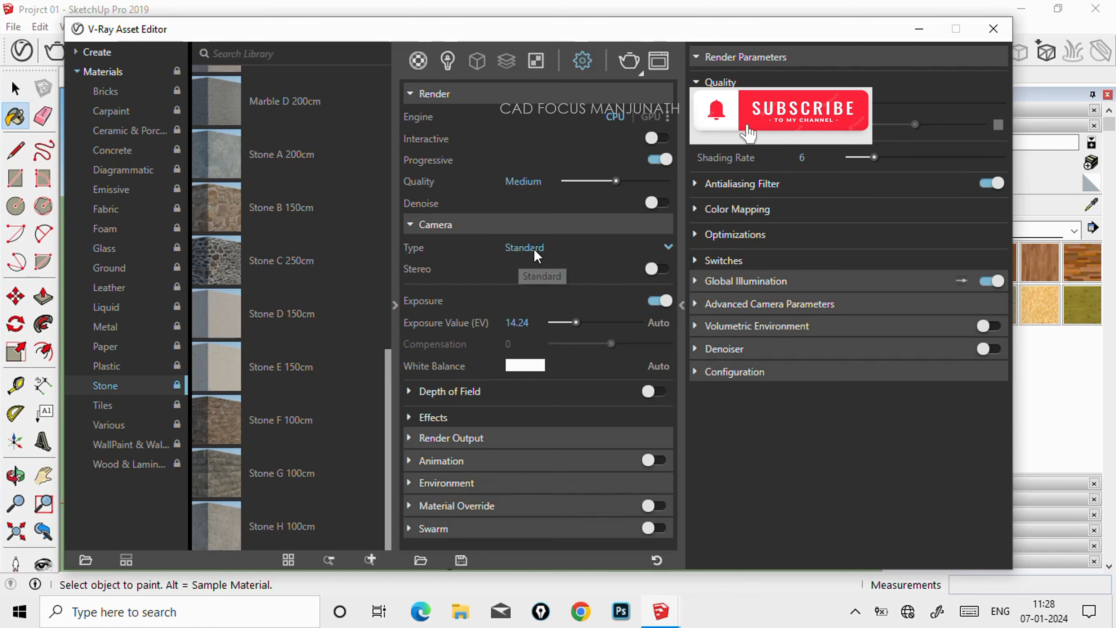
{"action": "left_click", "coordinate": [479, 222]}
Set the render output image width to 1200 with the 16:9 Widescreen aspect ratio
{"action": "left_click", "coordinate": [455, 248]}
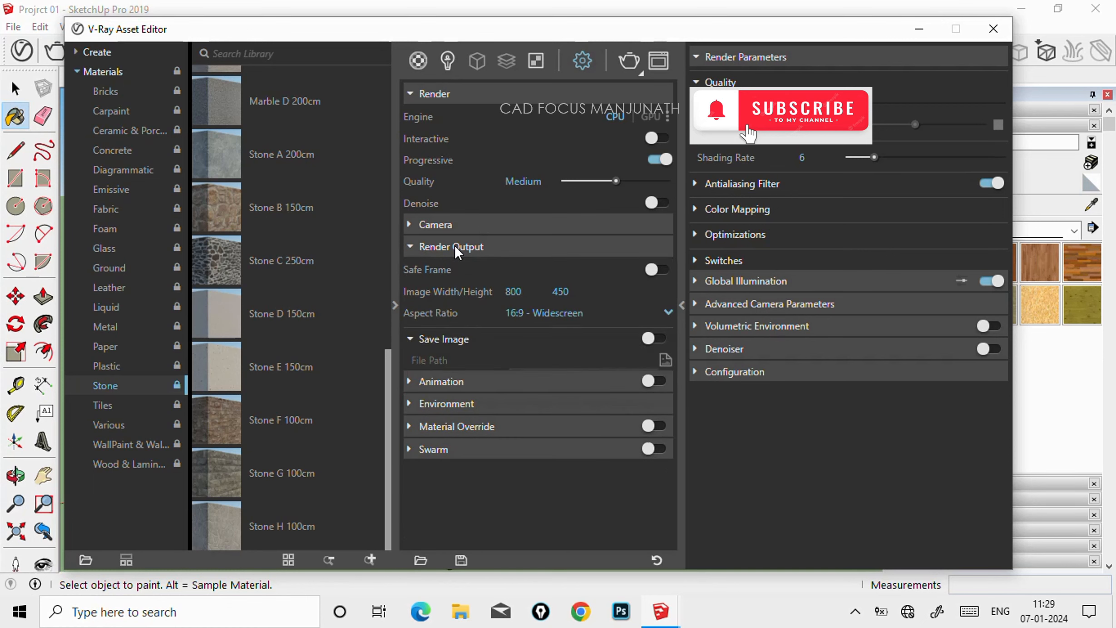
{"action": "left_click", "coordinate": [529, 291]}
{"action": "key", "text": "BackSpace"}
{"action": "key", "text": "BackSpace"}
{"action": "key", "text": "BackSpace"}
{"action": "type", "text": "1200"}
{"action": "key", "text": "Return"}
Set the render's save file to Projrct 01.jpg as a JPEG in Documents, and turn Save Image back off
{"action": "left_click", "coordinate": [649, 339]}
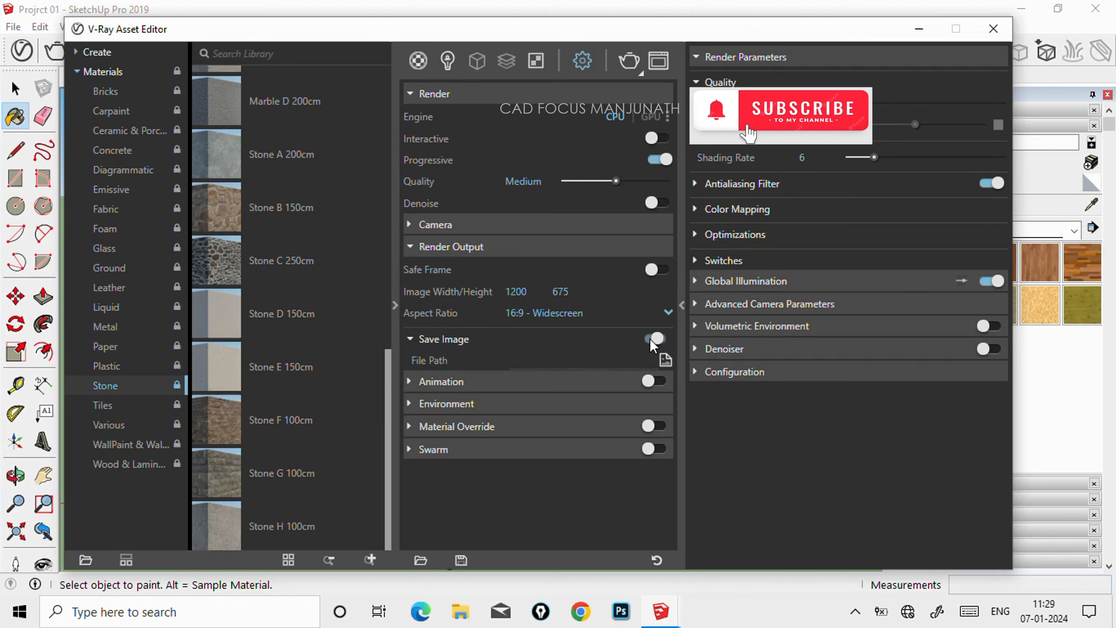
{"action": "left_click", "coordinate": [666, 359]}
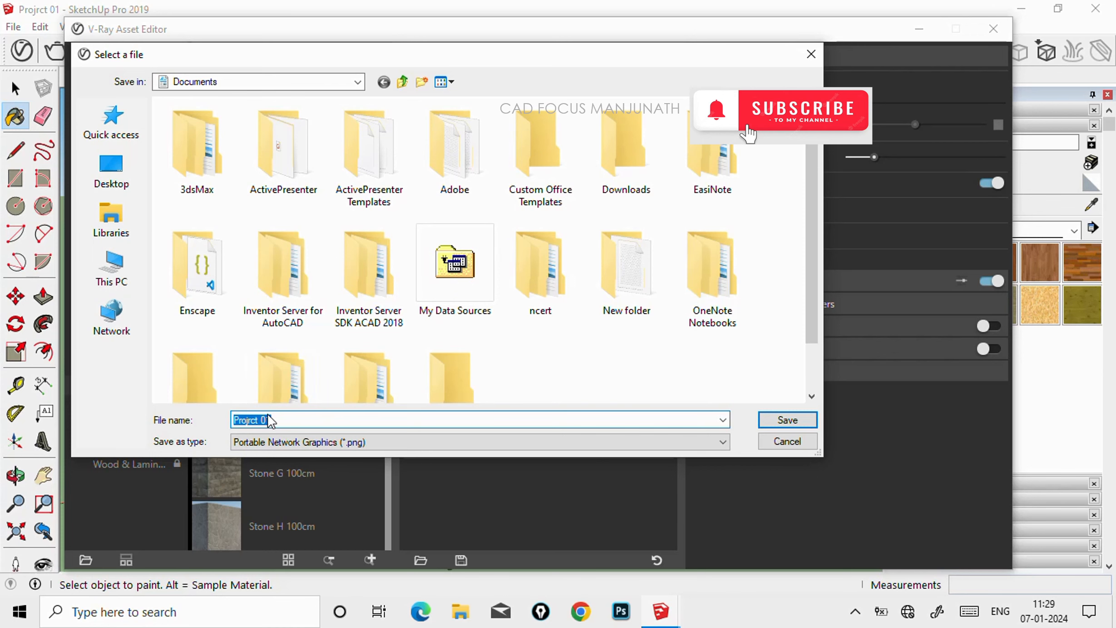
{"action": "left_click", "coordinate": [430, 442]}
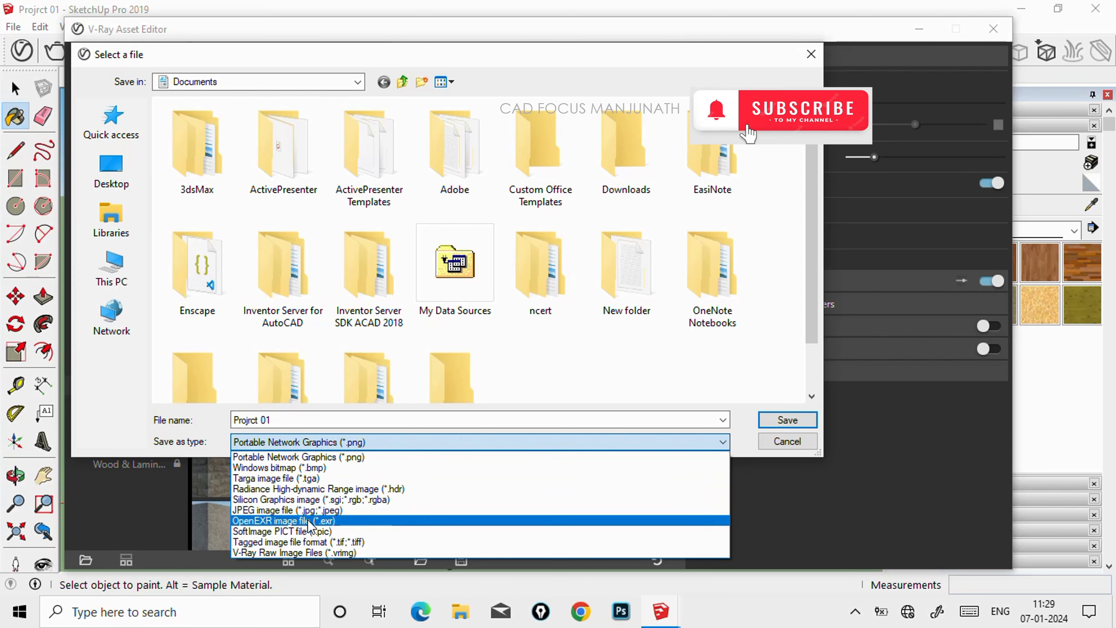
{"action": "left_click", "coordinate": [316, 511]}
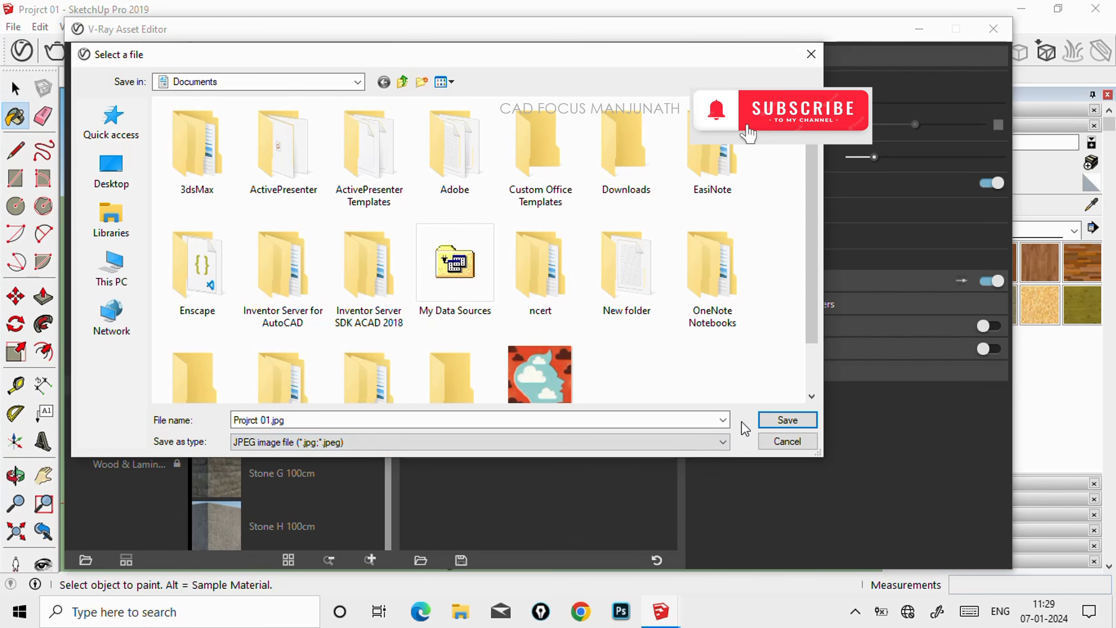
{"action": "left_click", "coordinate": [773, 421]}
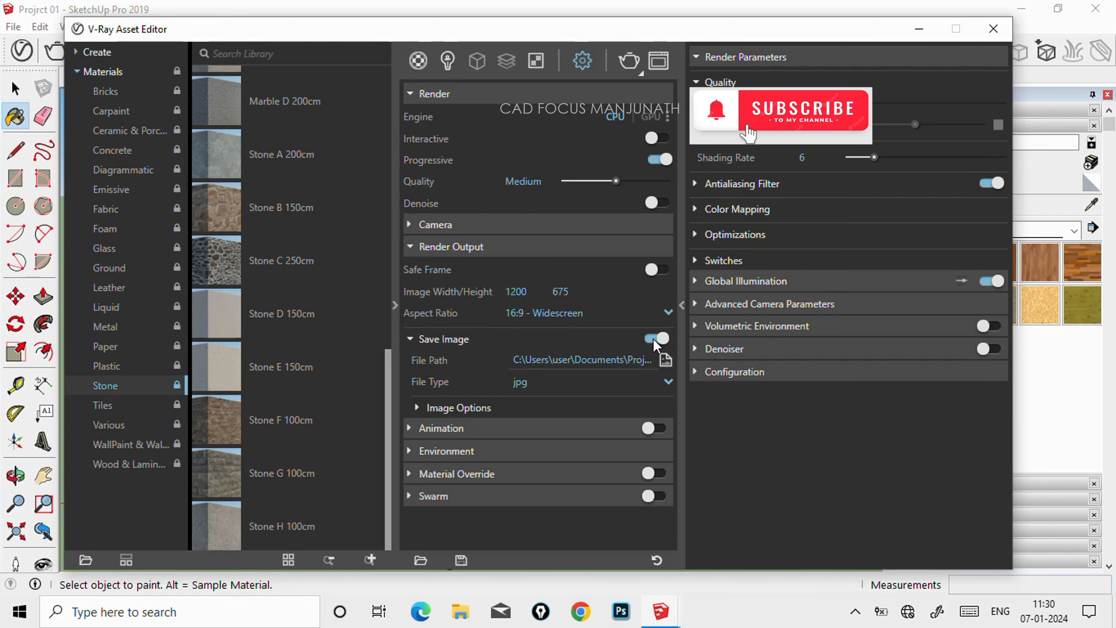
{"action": "left_click", "coordinate": [656, 338]}
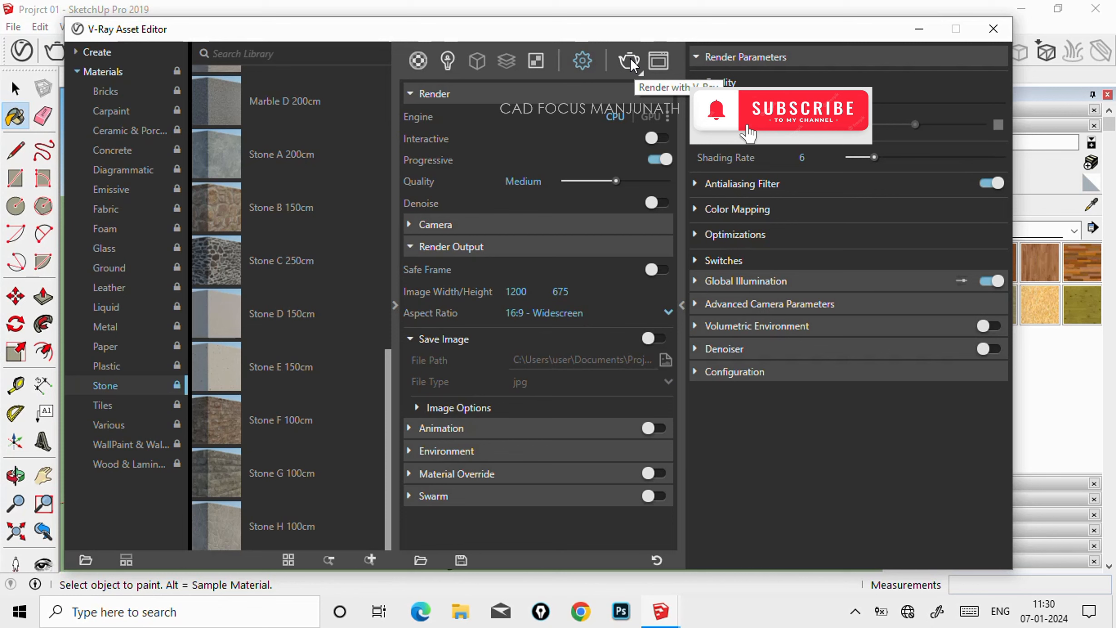
Close the V-Ray Asset Editor and activate the Select tool
{"action": "mouse_move", "coordinate": [589, 34]}
{"action": "left_mouse_down"}
{"action": "mouse_move", "coordinate": [620, 123]}
{"action": "mouse_move", "coordinate": [599, 49]}
{"action": "left_mouse_up"}
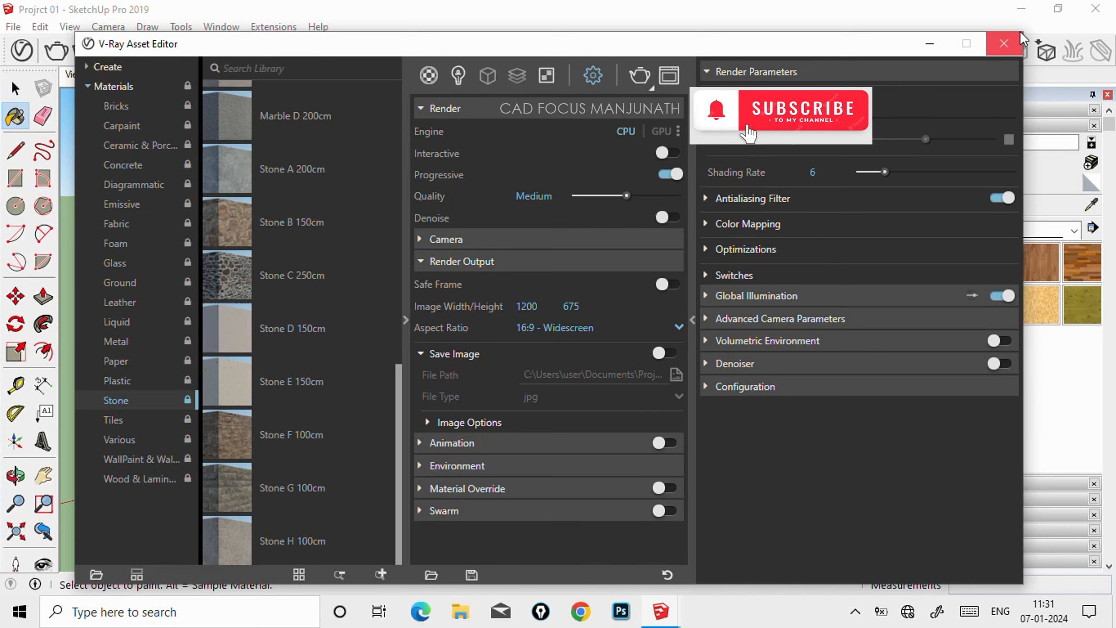
{"action": "left_click", "coordinate": [1002, 45]}
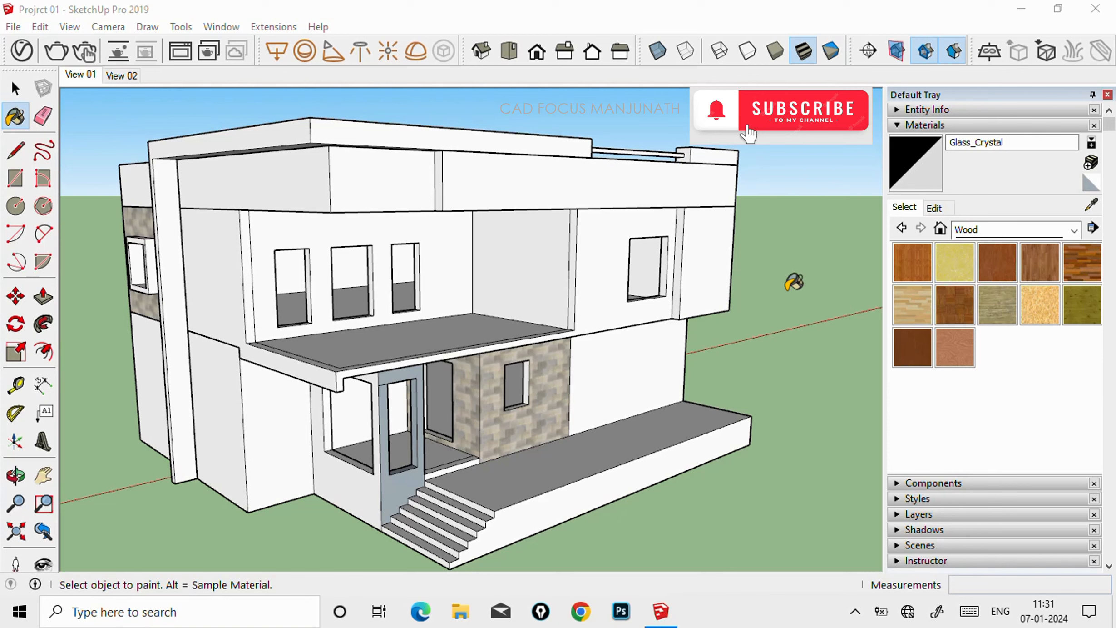
{"action": "left_click", "coordinate": [15, 89]}
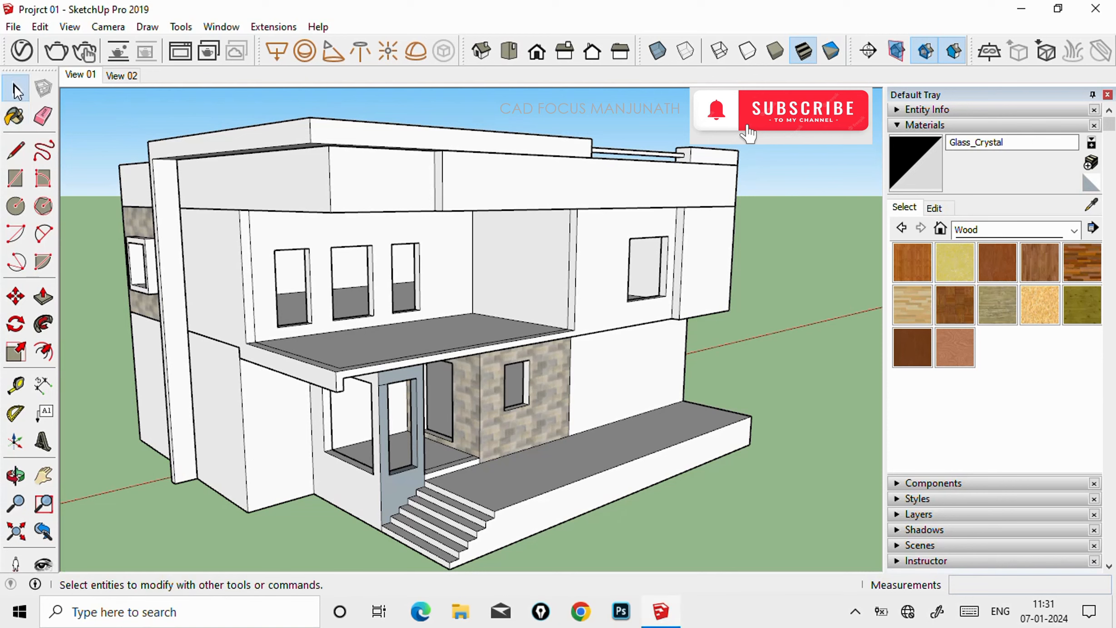